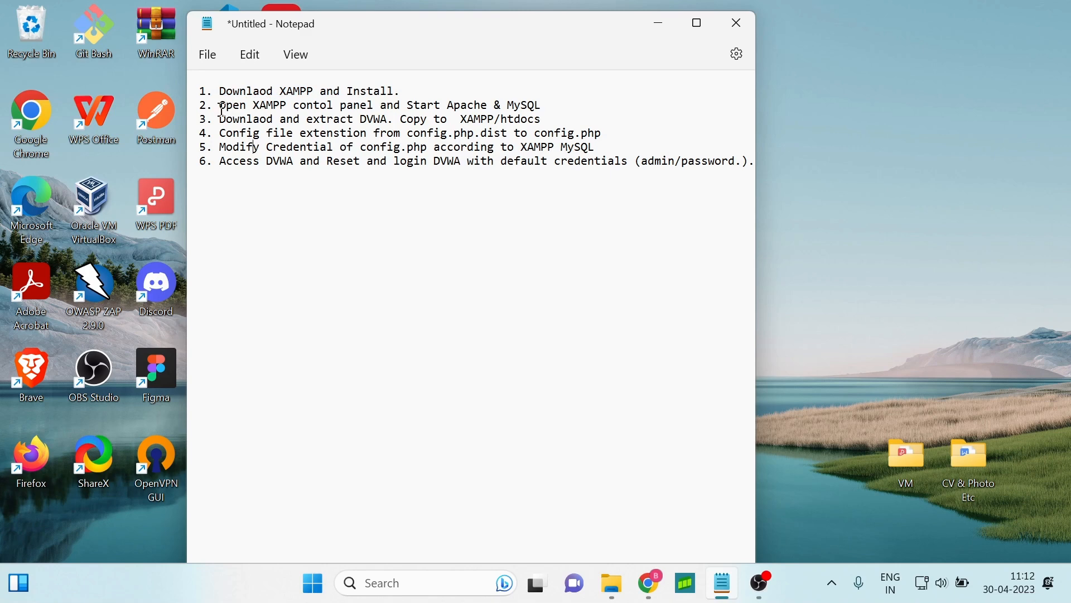
# Switch to Chrome, search Google for xampp, and open the Apache Friends download page.
pyautogui.moveTo(223, 119); pyautogui.dragTo(385, 117)
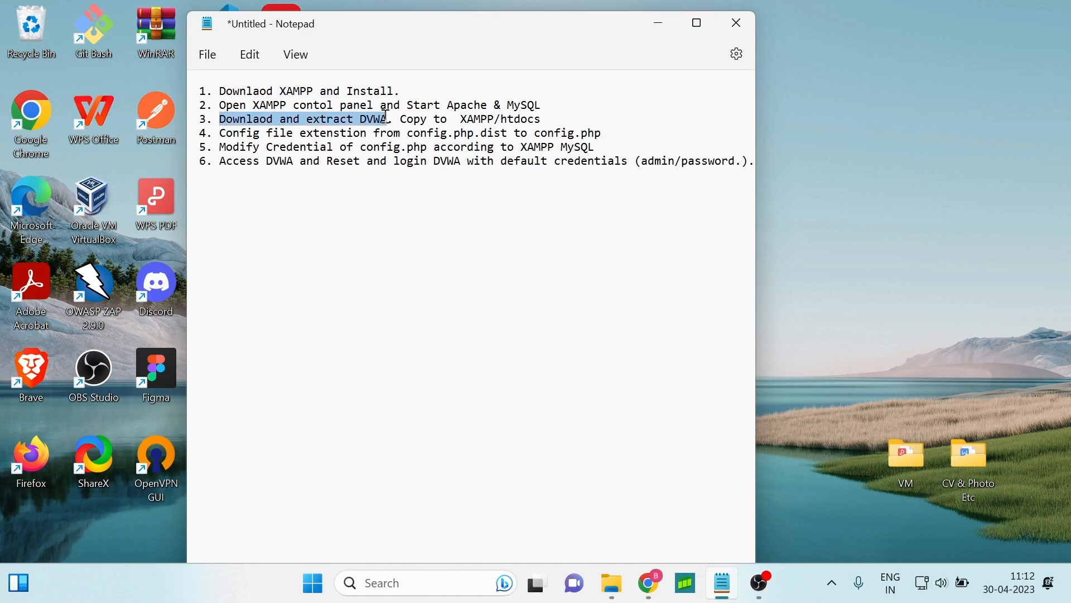
pyautogui.click(650, 583)
pyautogui.click(274, 43)
pyautogui.write('g')
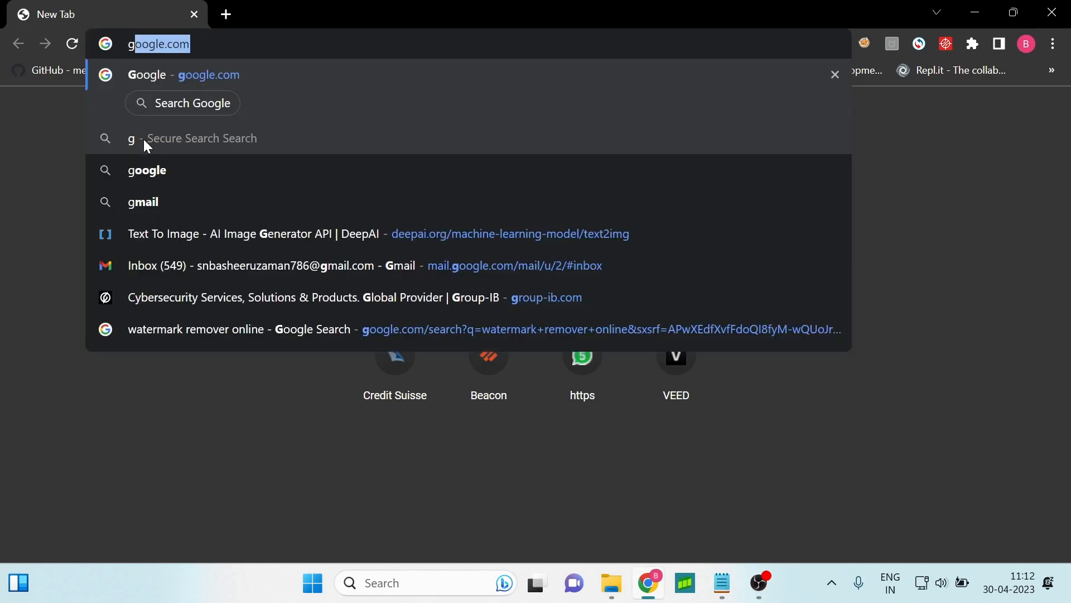
pyautogui.press('Return')
pyautogui.write('xam')
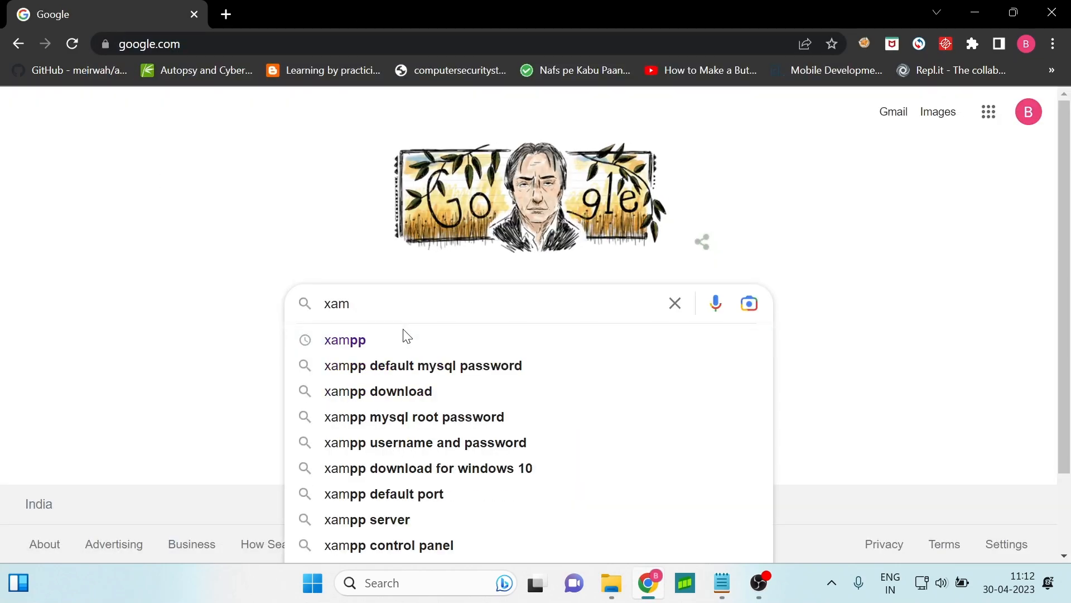
pyautogui.click(347, 339)
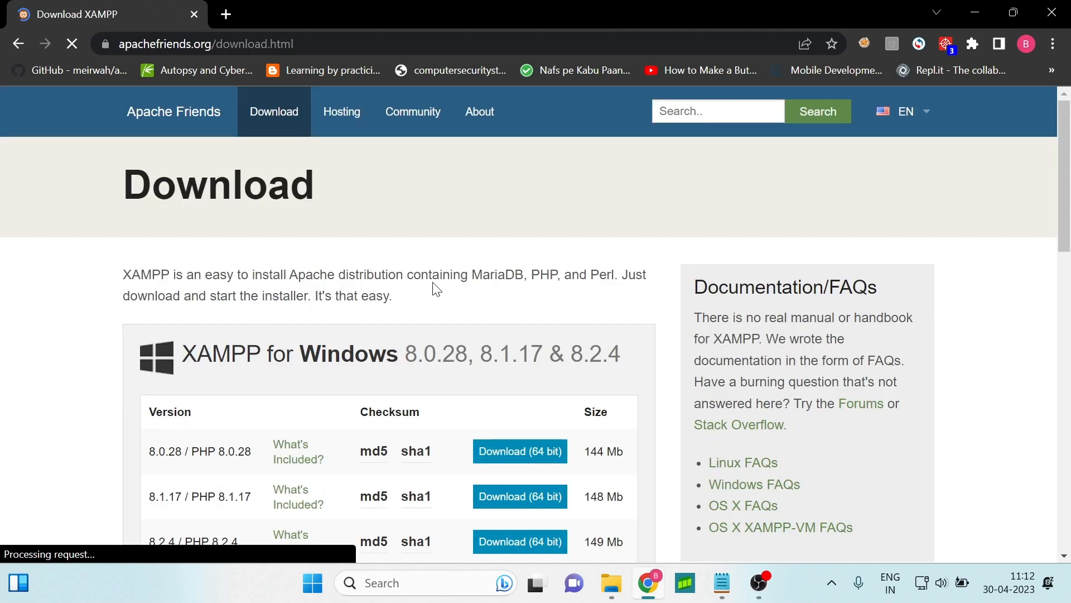
# Download the 64-bit Windows installer for XAMPP 8.0.28 / PHP 8.0.28.
pyautogui.scroll(-4, 434, 288)
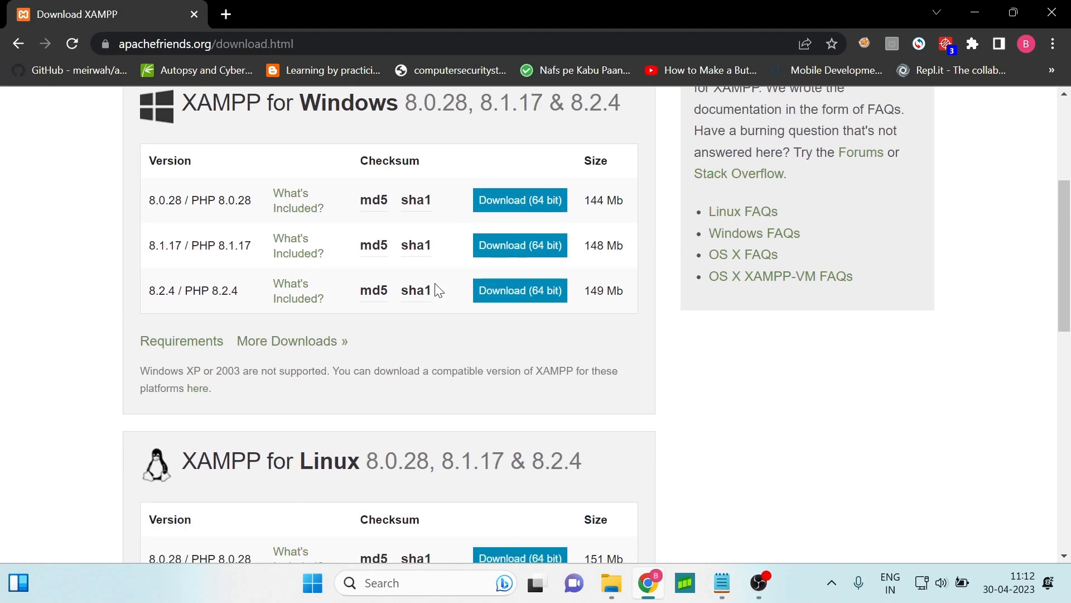
pyautogui.click(523, 200)
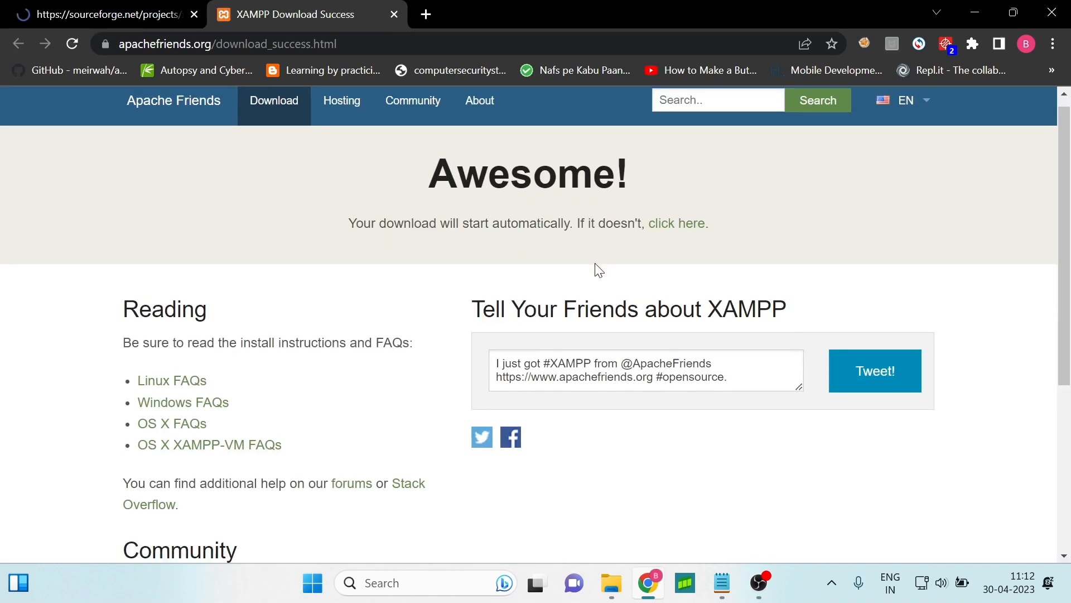
pyautogui.scroll(-5, 598, 270)
pyautogui.scroll(5, 599, 270)
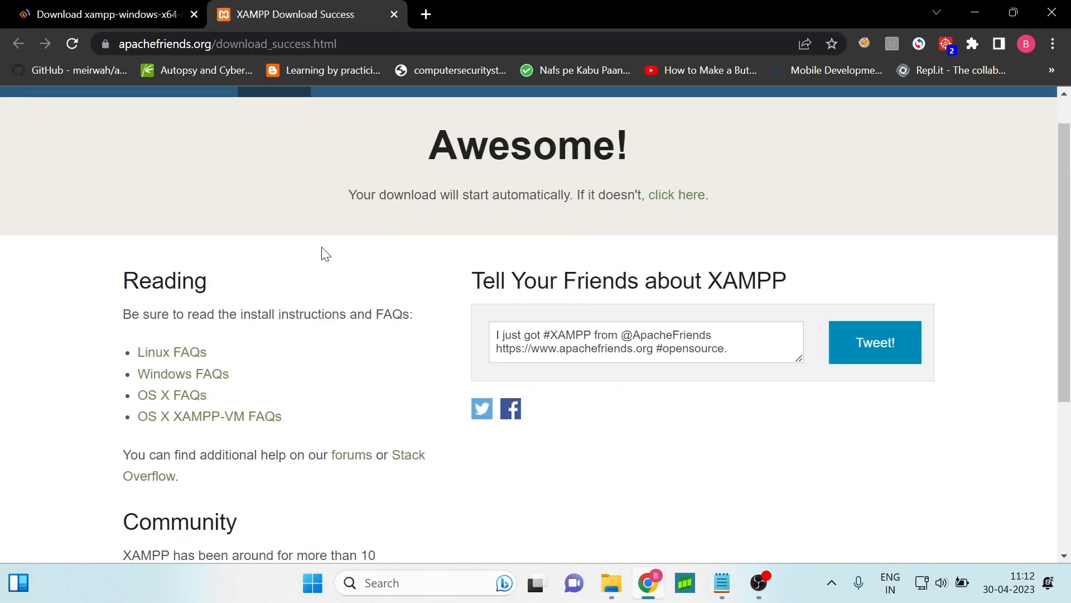
pyautogui.click(123, 6)
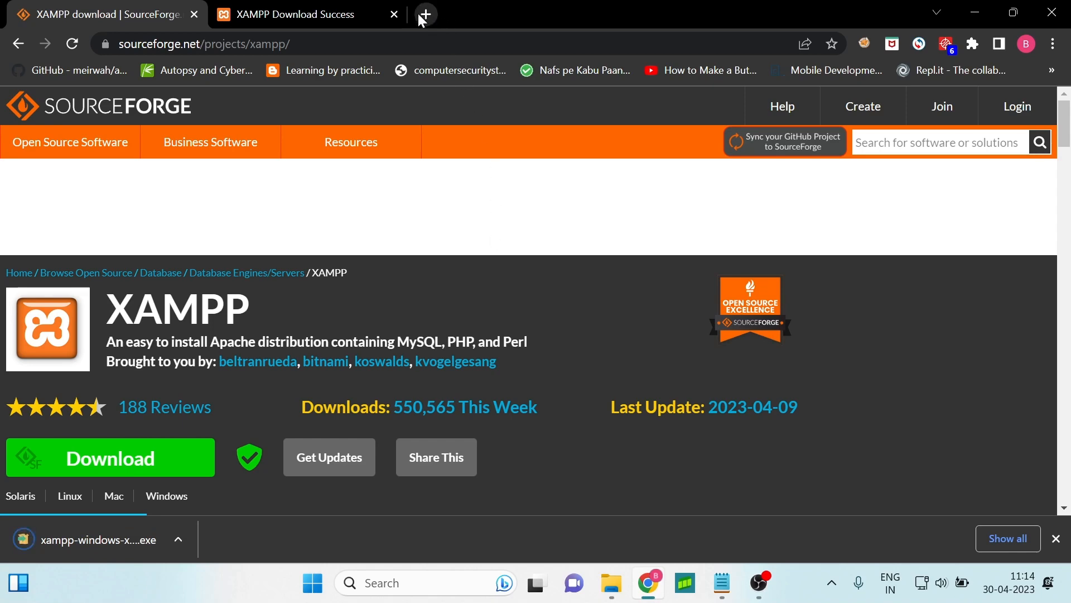
# Open Google in a new tab and search for dvwa github.
pyautogui.write('g\\')
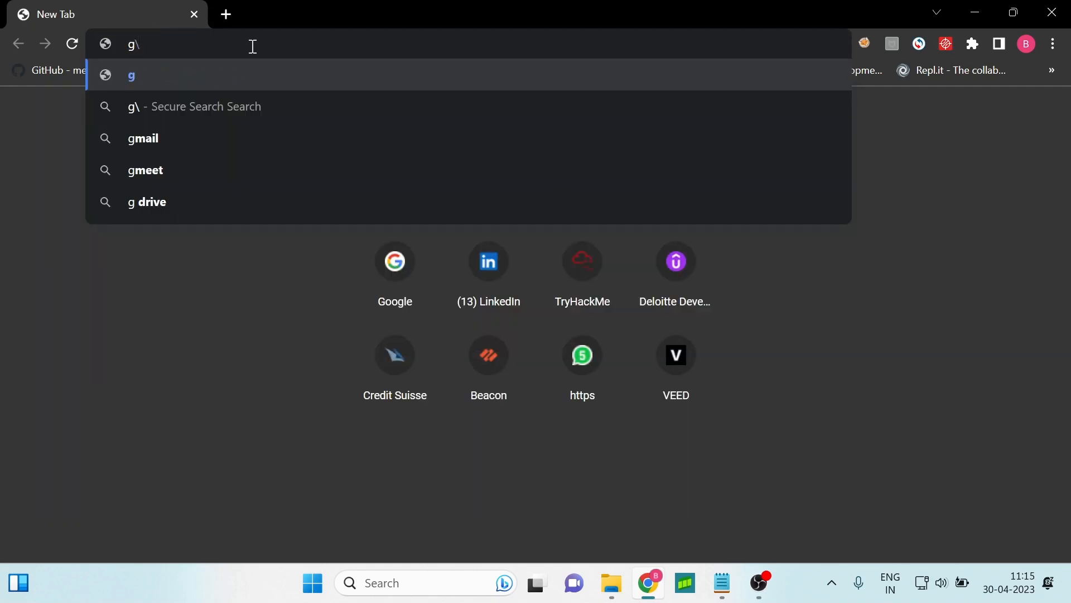
pyautogui.press('BackSpace')
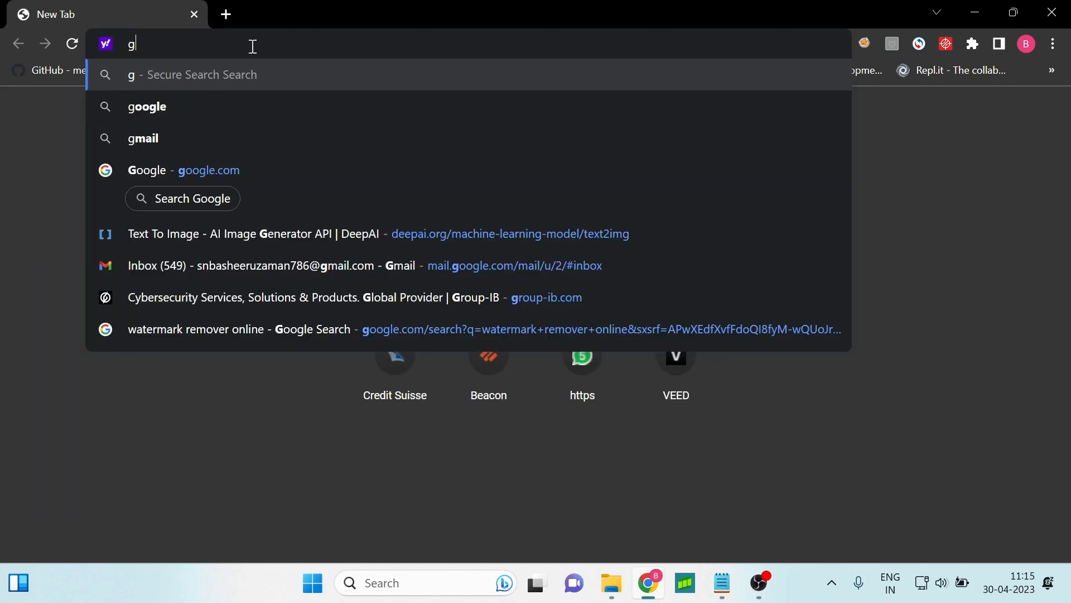
pyautogui.write('g')
pyautogui.press('BackSpace')
pyautogui.write('o')
pyautogui.press('Return')
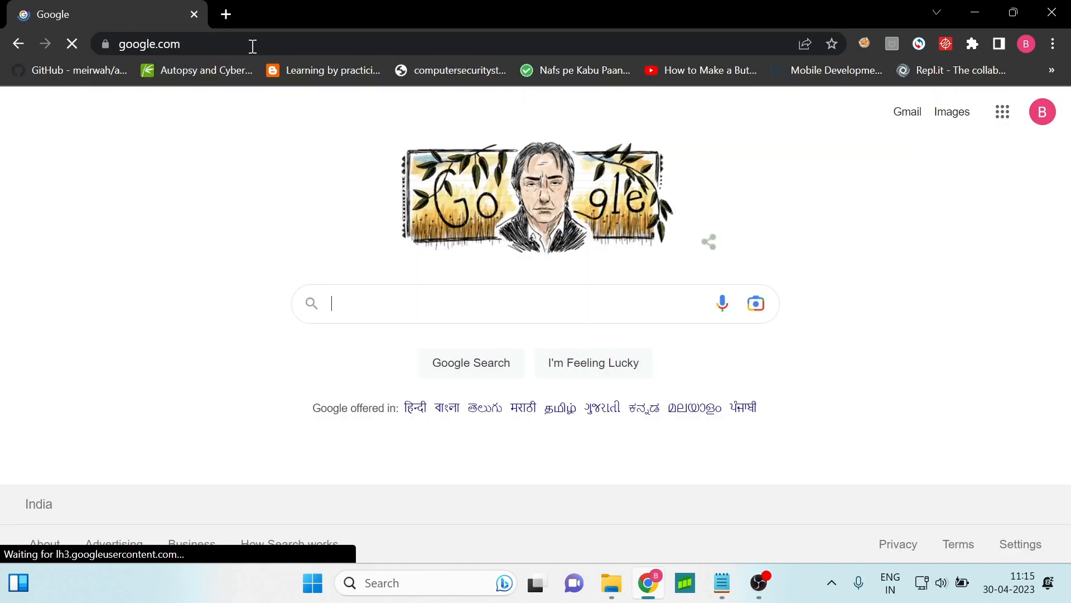
pyautogui.write('dvwa')
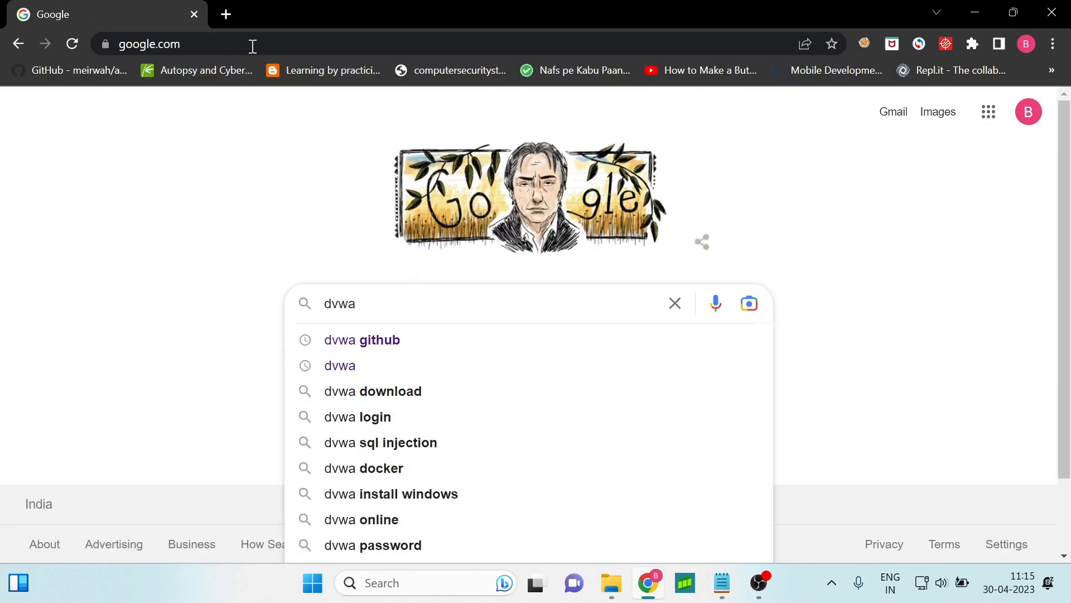
pyautogui.press('Down')
pyautogui.press('Return')
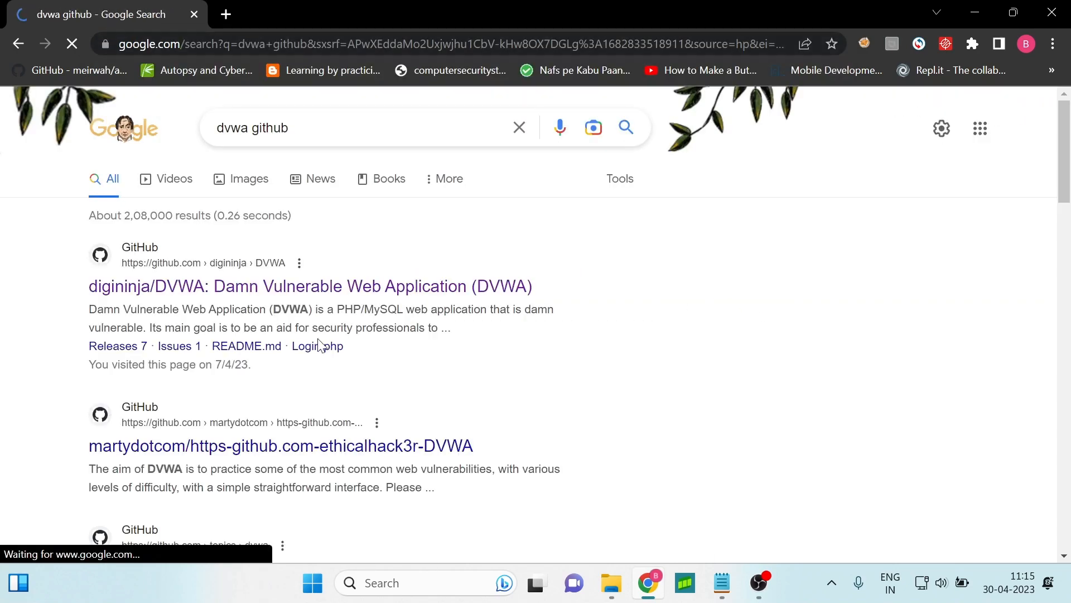
# Open the digininja/DVWA repository on GitHub and download it as a ZIP archive.
pyautogui.click(312, 288)
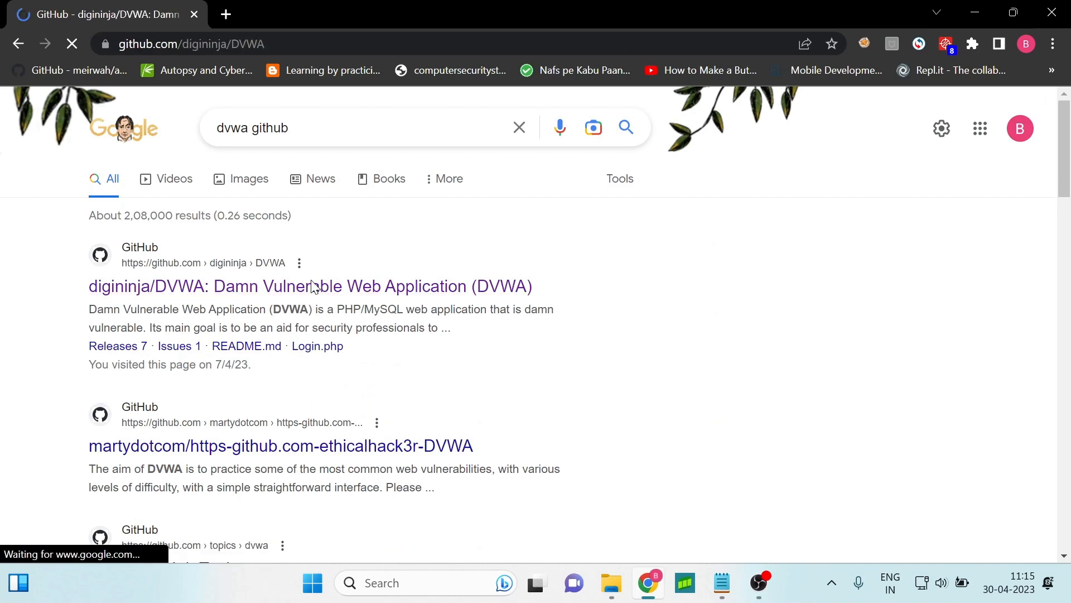
pyautogui.click(745, 274)
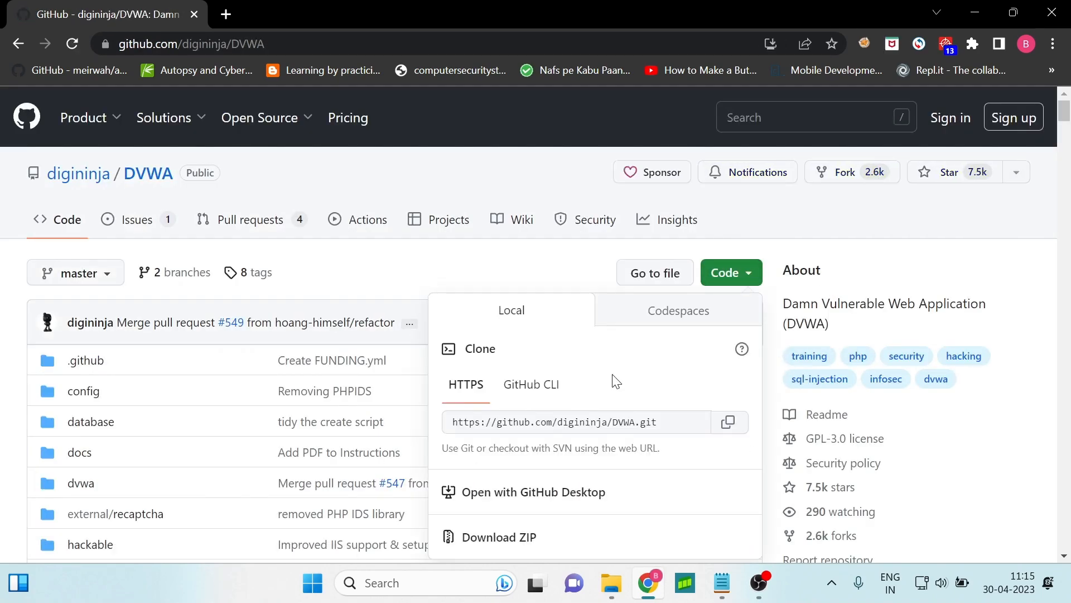
pyautogui.scroll(-1, 614, 382)
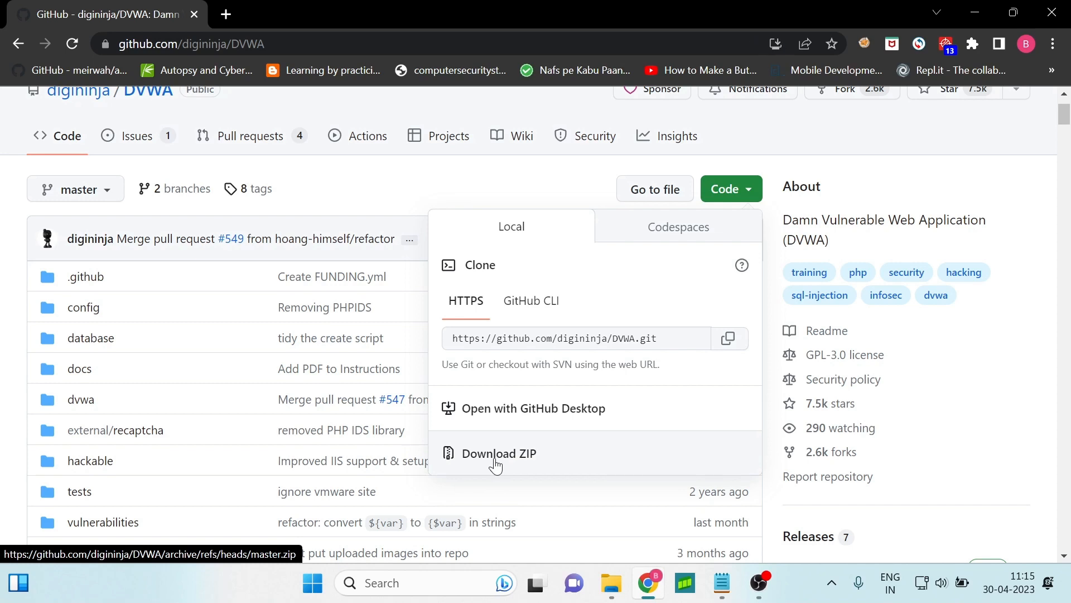
pyautogui.click(496, 453)
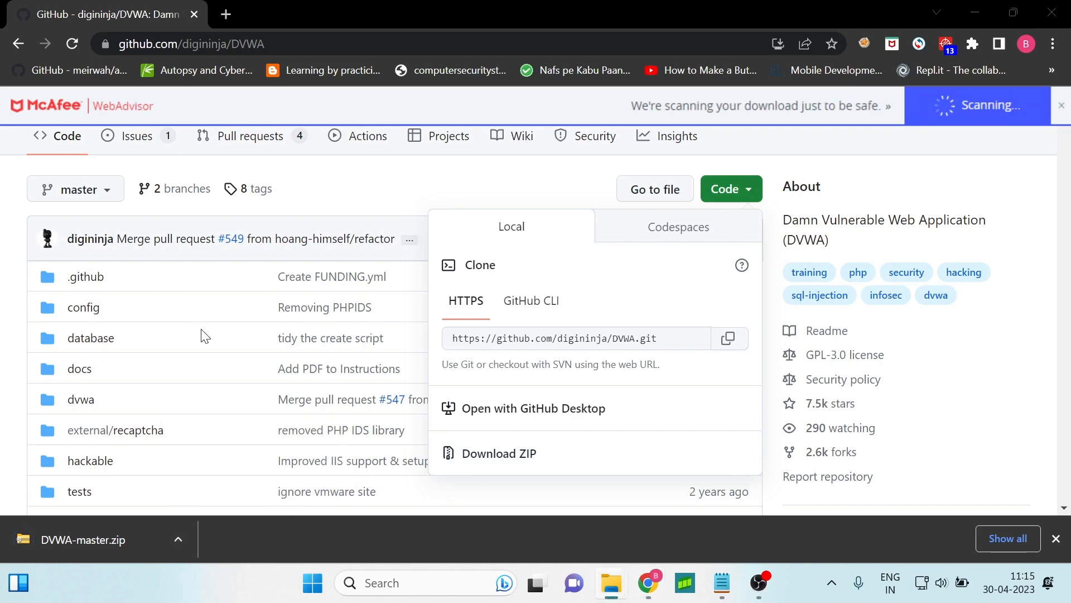
# Switch to File Explorer and show the Downloads folder in a maximized window.
pyautogui.moveTo(1070, 162); pyautogui.dragTo(428, 91)
pyautogui.doubleClick(428, 91)
pyautogui.click(340, 355)
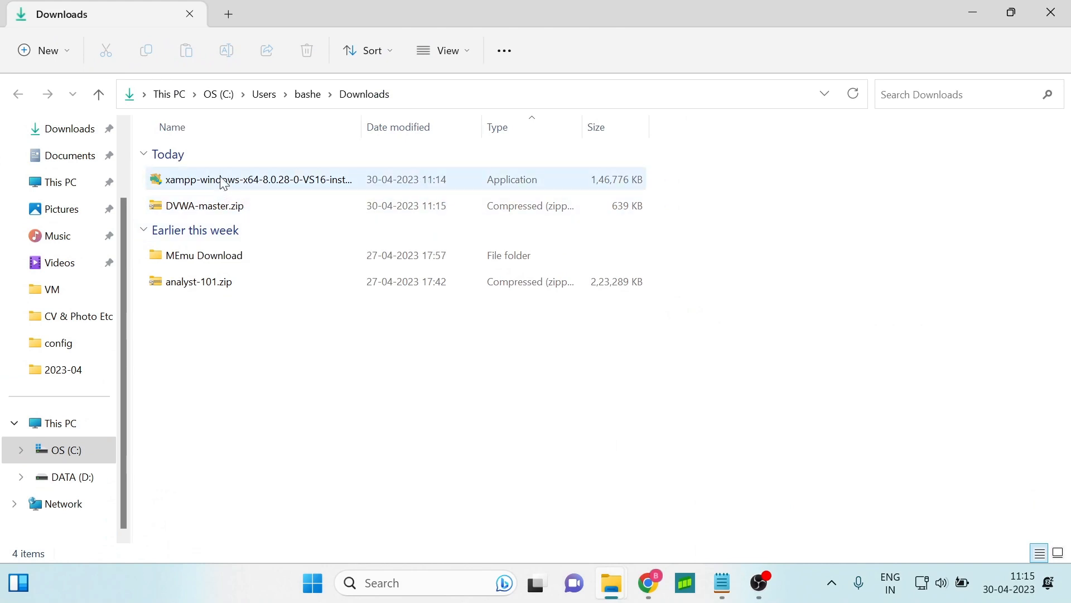
# Extract DVWA-master.zip into a folder named dvwa inside Downloads, and close the window showing the extracted files.
pyautogui.click(224, 205)
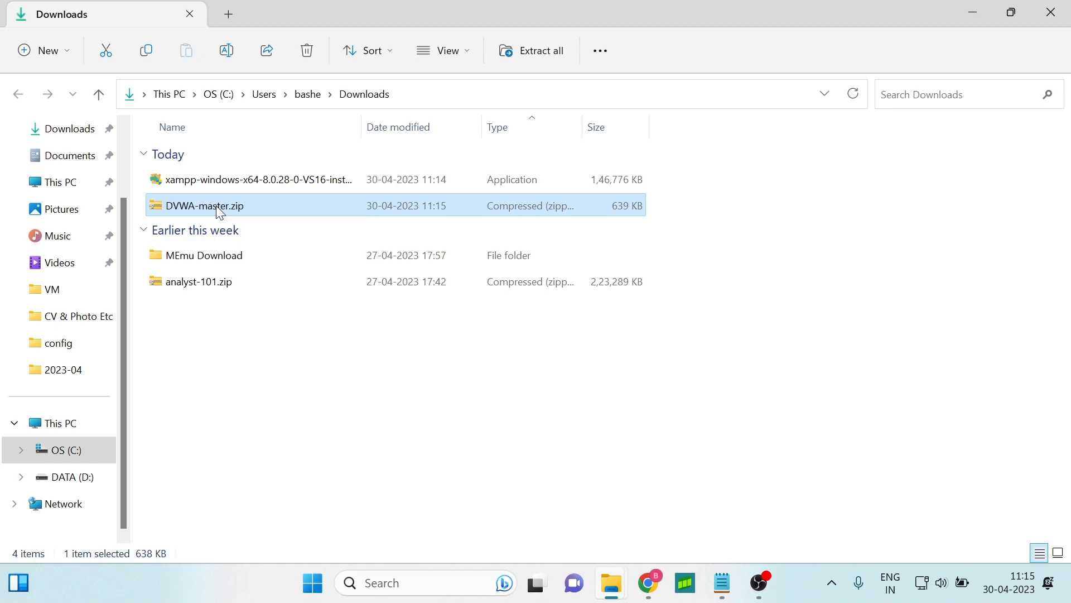
pyautogui.rightClick(216, 206)
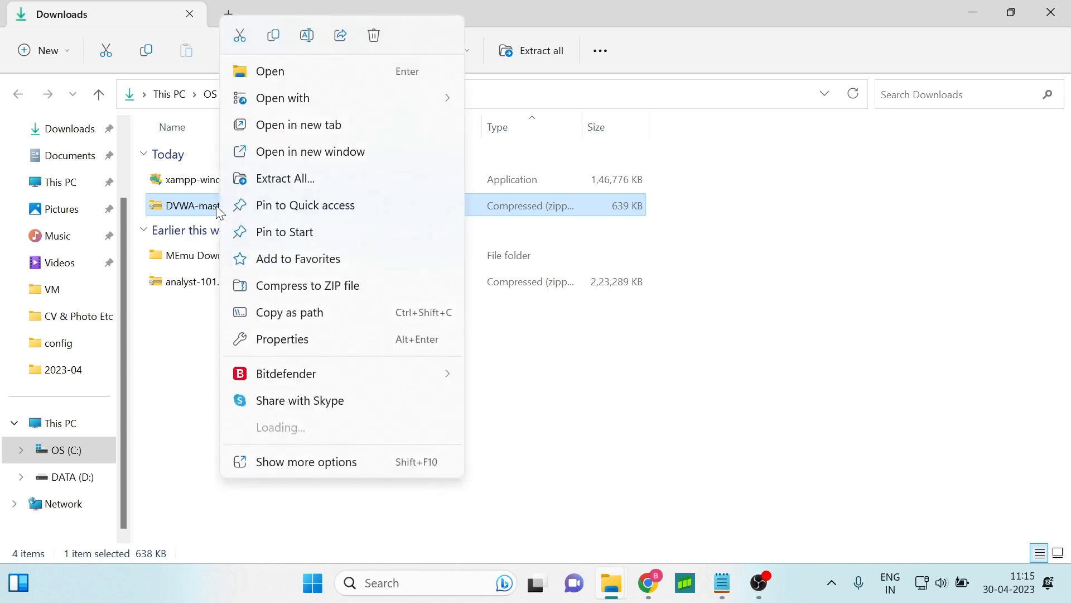
pyautogui.click(307, 179)
pyautogui.click(516, 215)
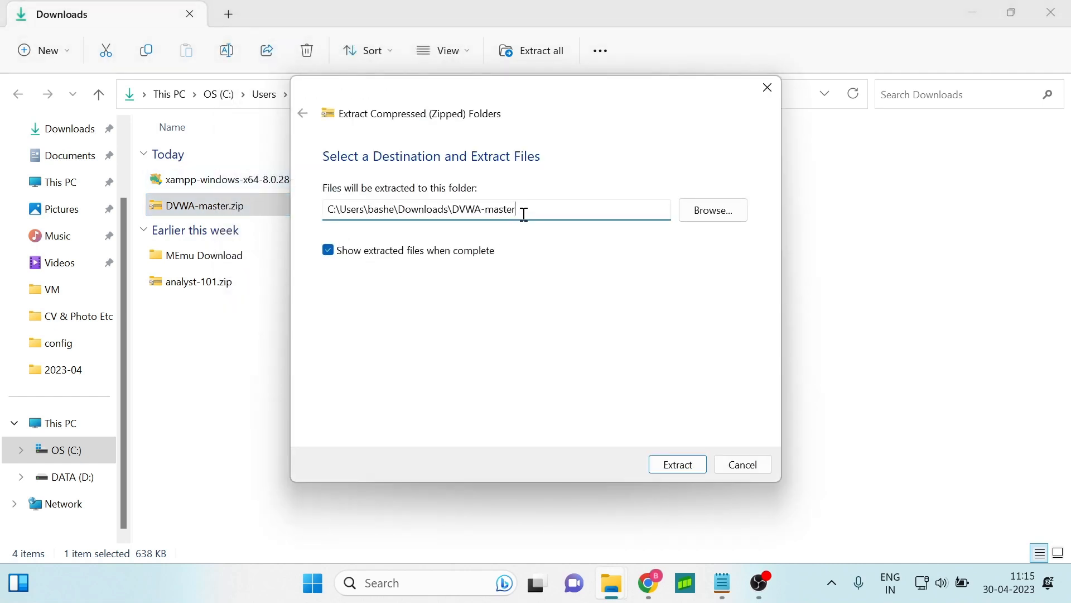
pyautogui.moveTo(524, 215); pyautogui.dragTo(484, 213)
pyautogui.moveTo(483, 213); pyautogui.dragTo(528, 212)
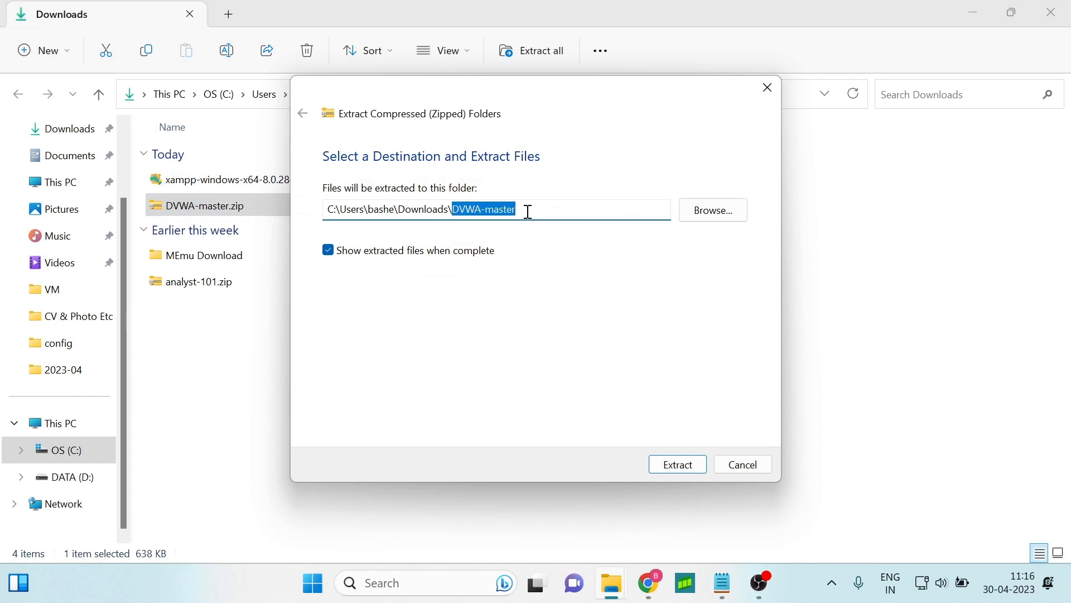
pyautogui.write('dvw')
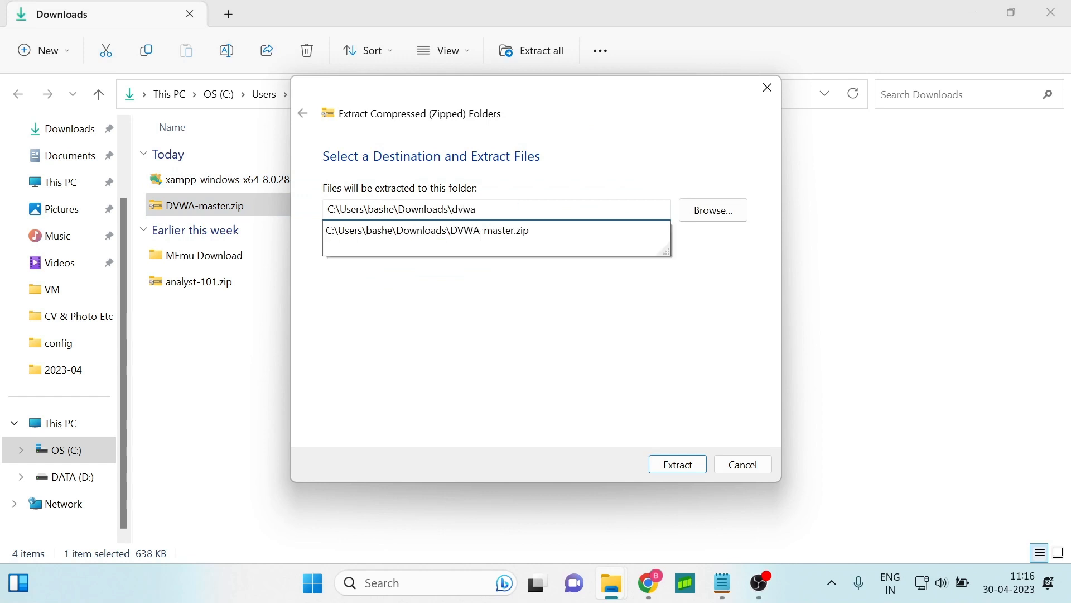
pyautogui.write('a')
pyautogui.click(667, 464)
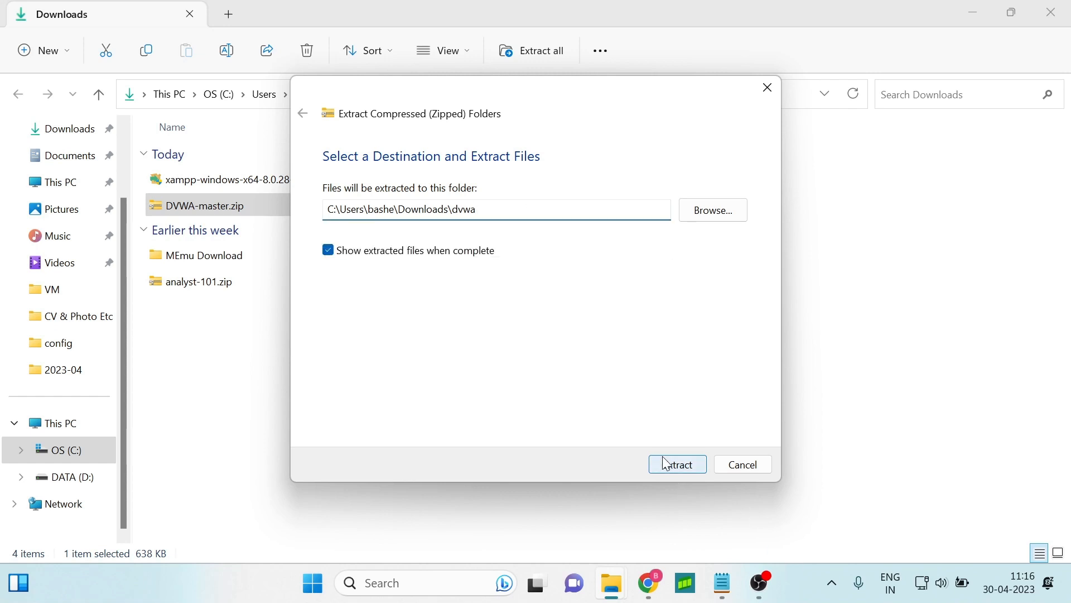
pyautogui.click(667, 465)
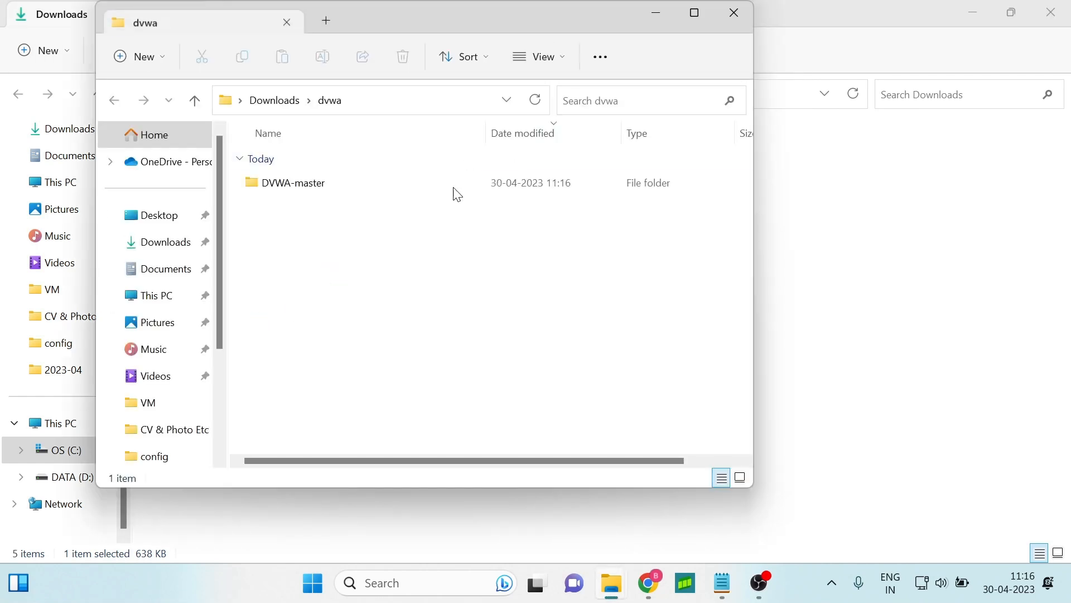
pyautogui.click(731, 10)
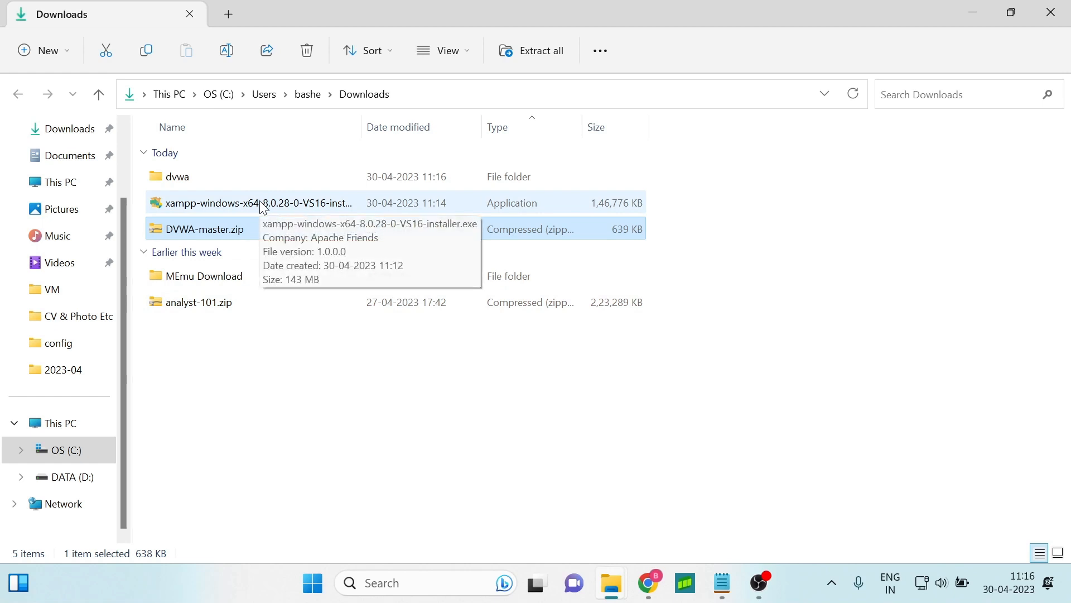
# Launch the XAMPP 8.0.28 installer from Downloads, agreeing to continue despite the antivirus and accepting the User Account Control warning.
pyautogui.doubleClick(243, 211)
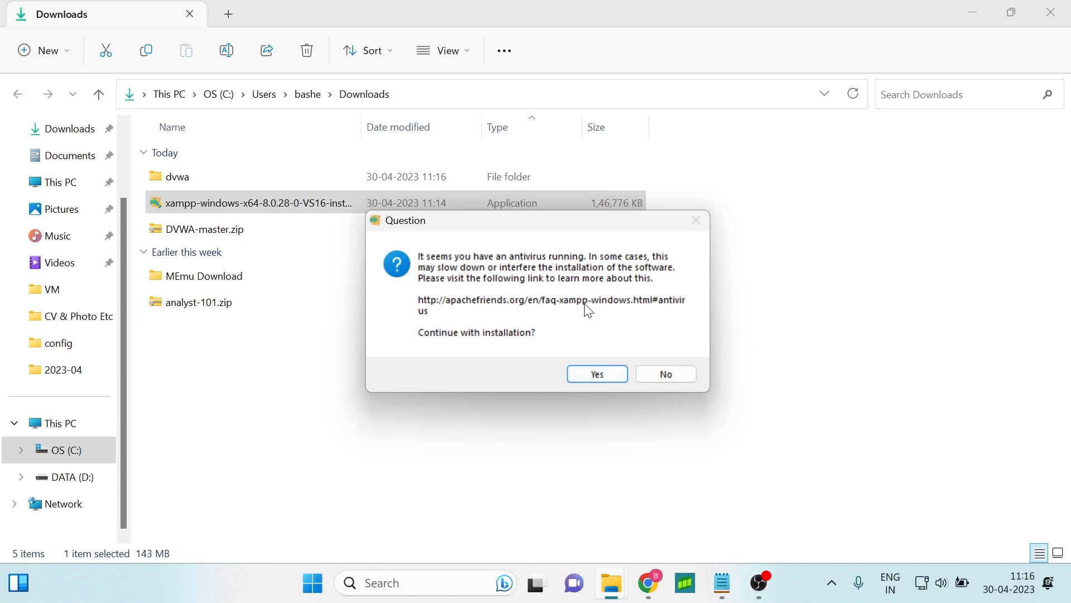
pyautogui.click(587, 379)
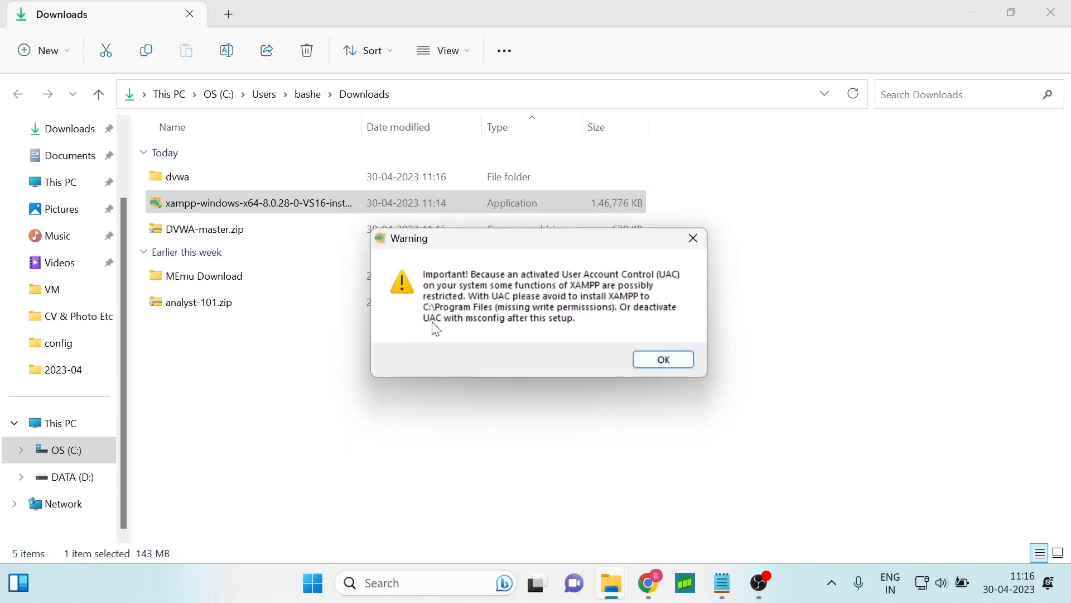
pyautogui.click(665, 360)
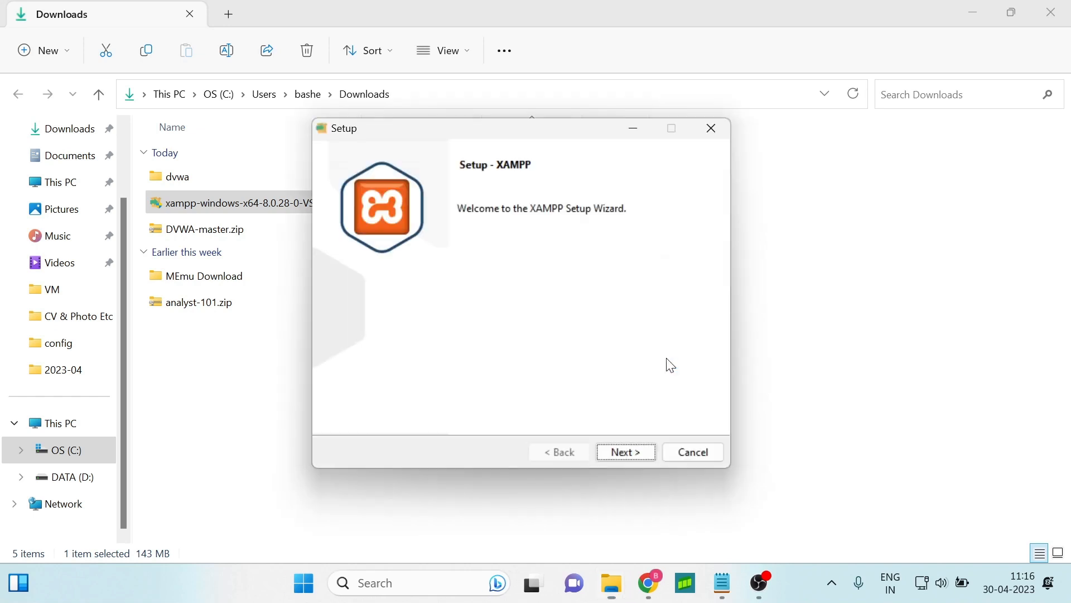
# Go through the XAMPP setup wizard with installation folder C:\xampp and language English, and start the installation.
pyautogui.click(636, 451)
pyautogui.click(637, 450)
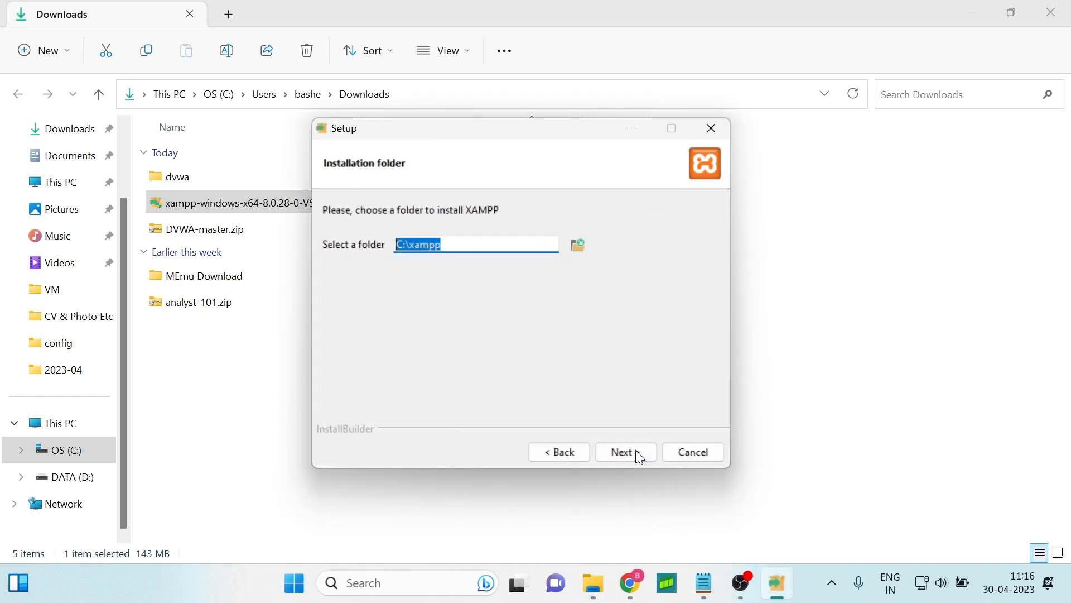
pyautogui.click(507, 247)
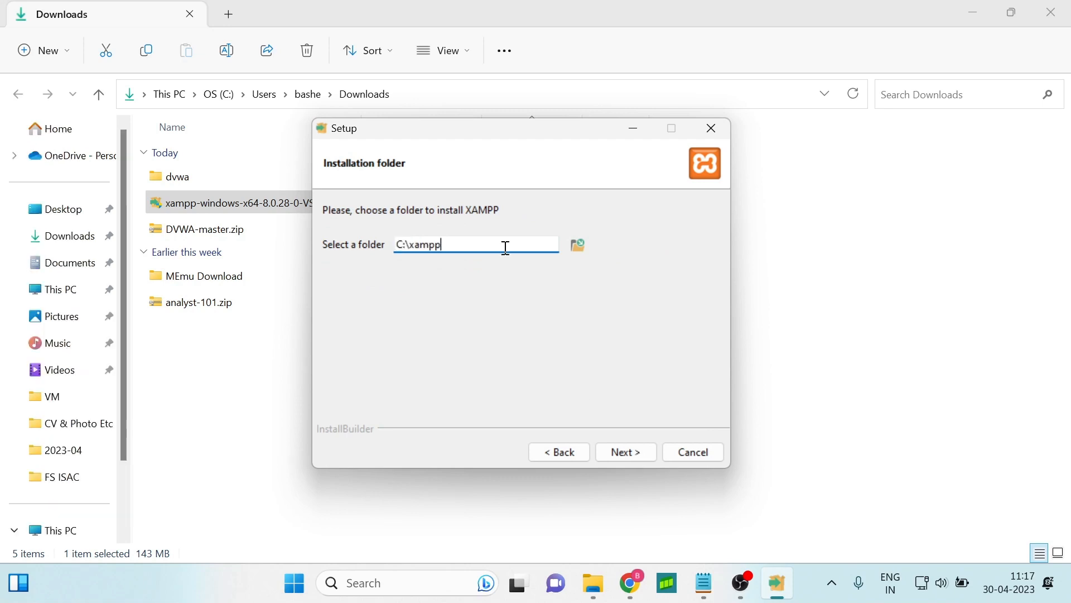
pyautogui.click(633, 453)
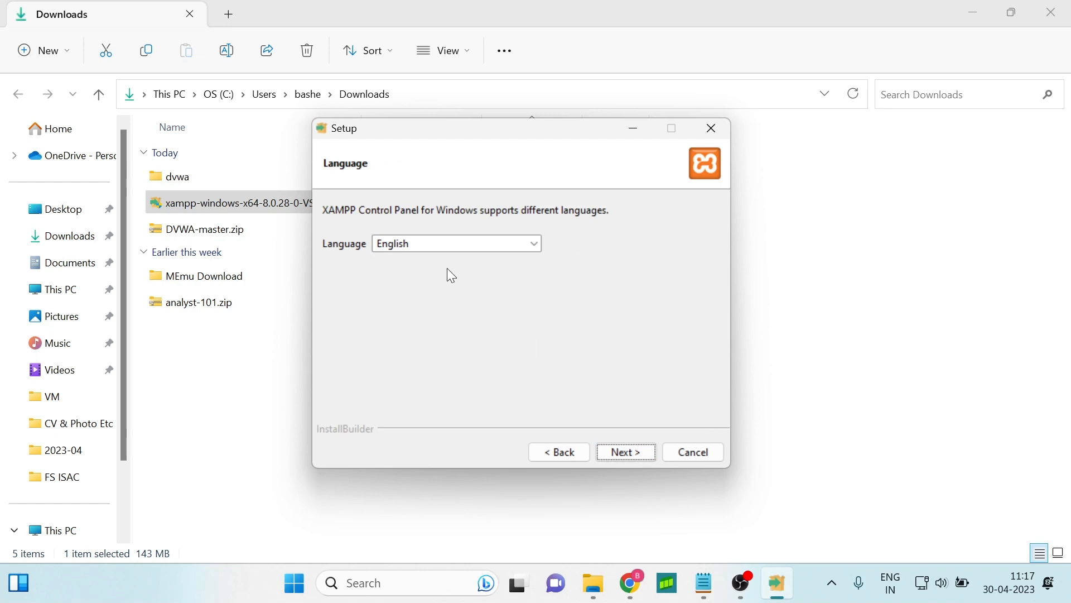
pyautogui.click(623, 453)
pyautogui.click(615, 447)
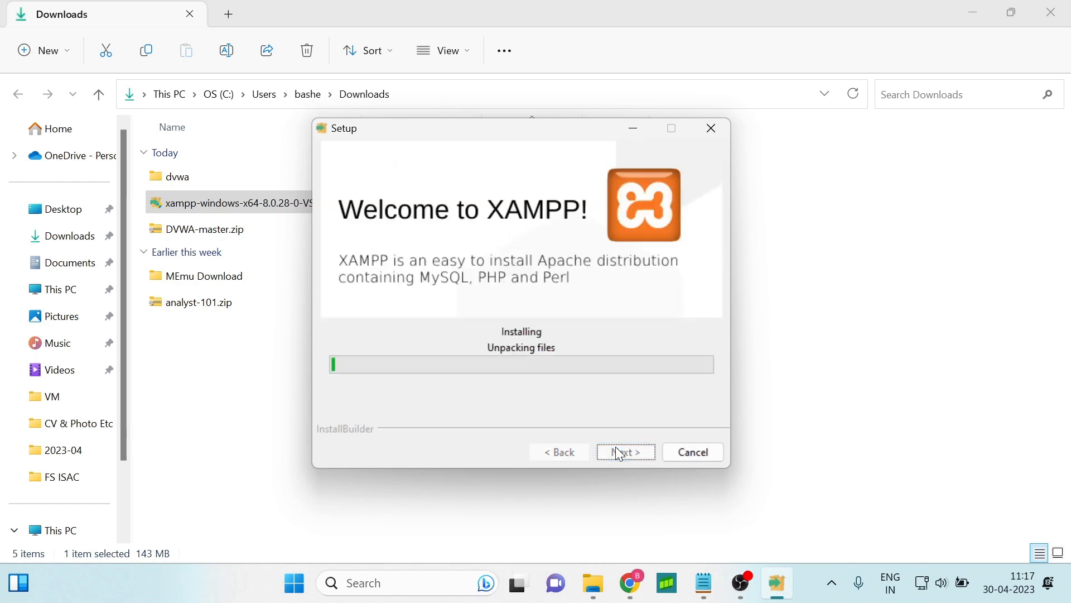
# Bring the XAMPP setup's command prompt window to the front.
pyautogui.moveTo(740, 579)
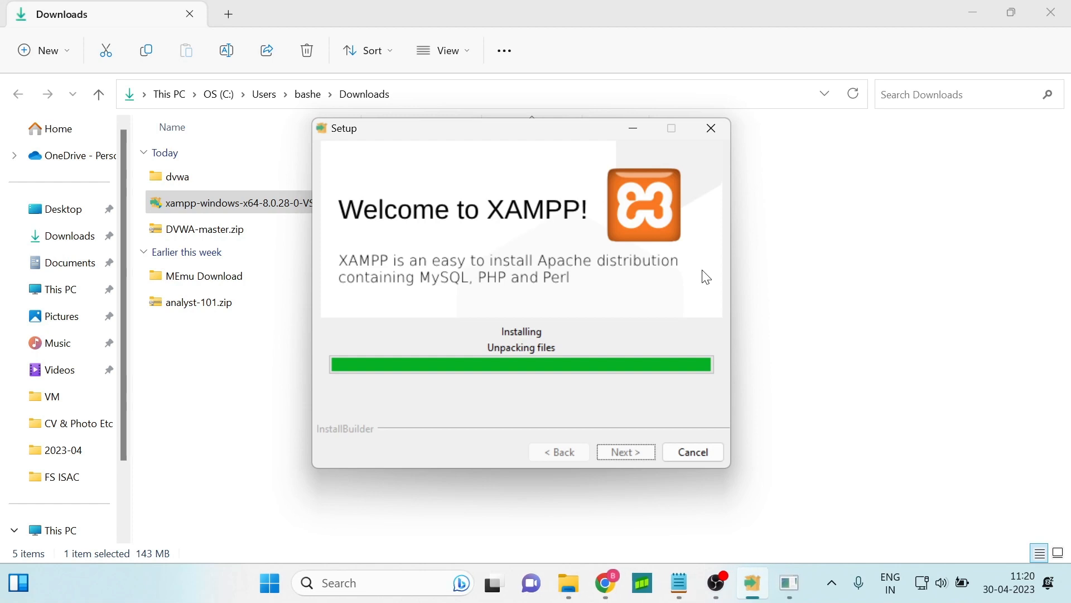
pyautogui.moveTo(781, 590)
pyautogui.click(787, 496)
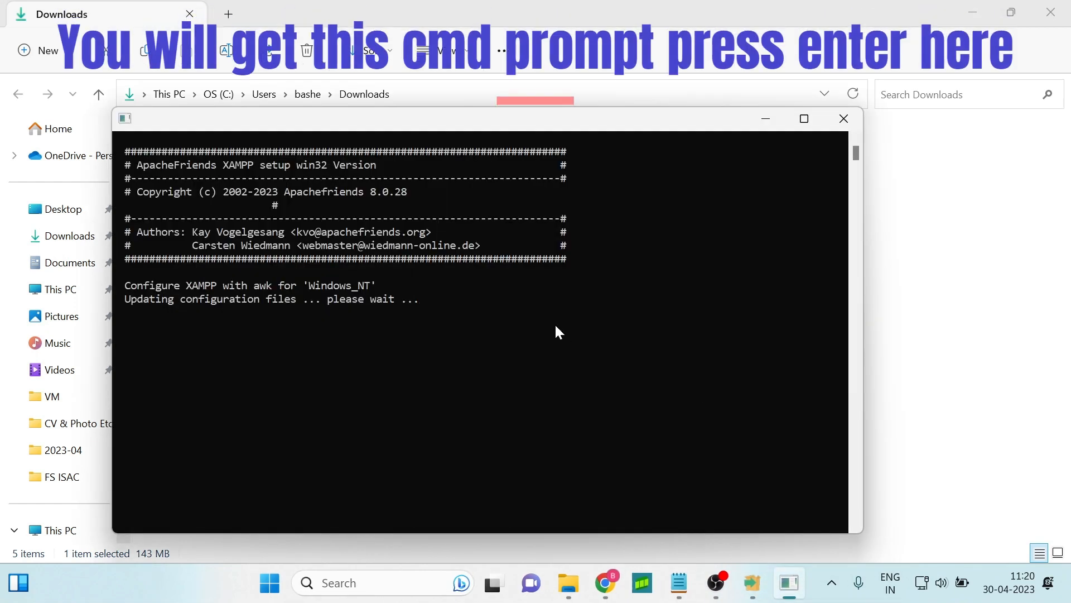
# Let the XAMPP configuration prompt continue and finish the setup wizard with the Control Panel set to start.
pyautogui.click(533, 333)
pyautogui.press('Return')
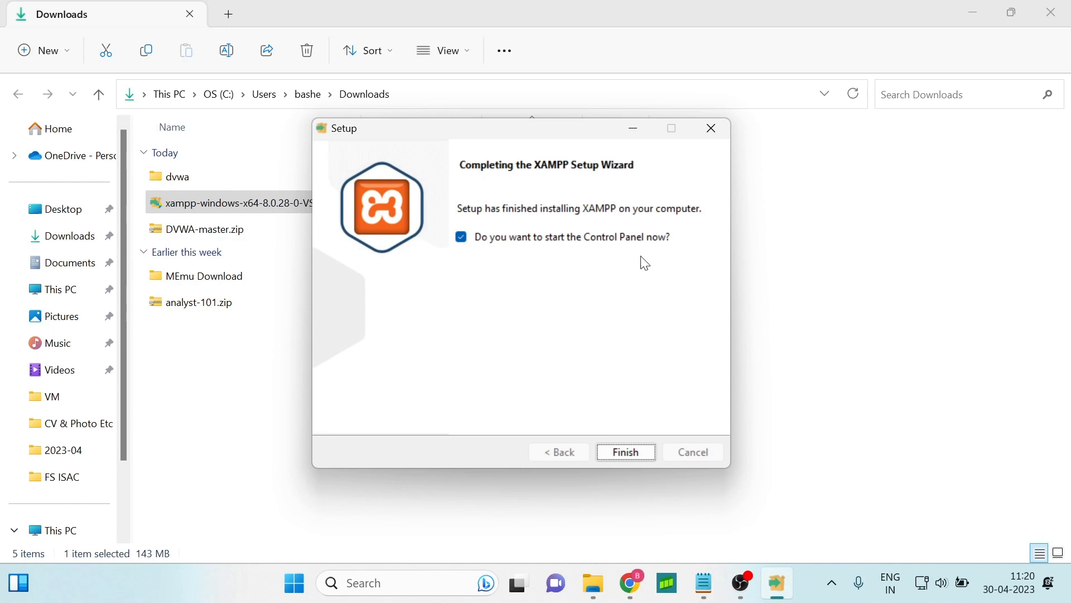
pyautogui.click(622, 462)
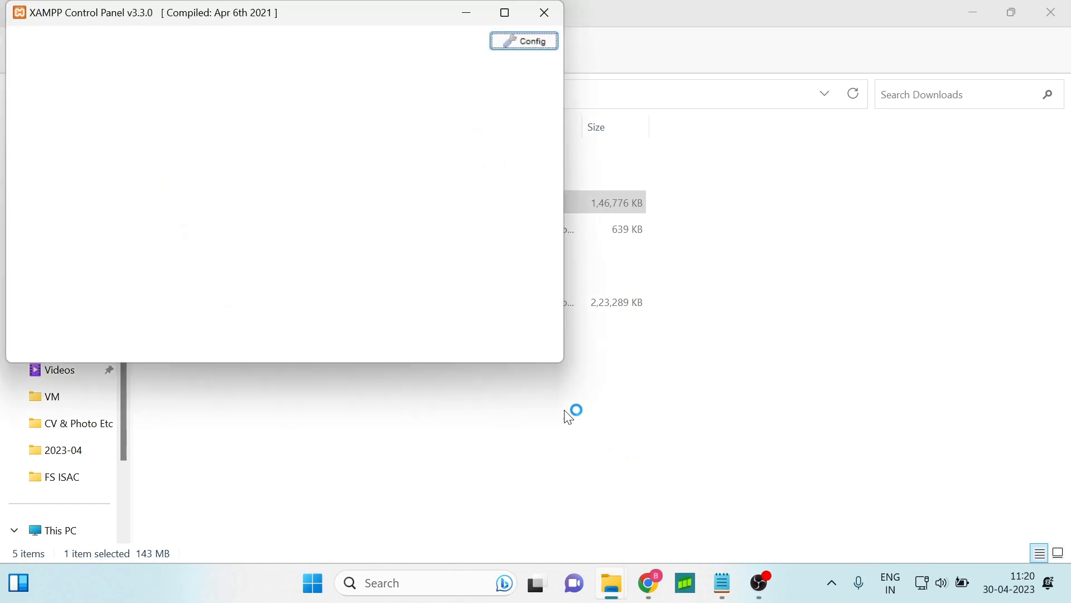
# Move the XAMPP Control Panel clear of the screen edge and start the Apache and MySQL modules.
pyautogui.moveTo(262, 12)
pyautogui.mouseDown()
pyautogui.moveTo(623, 81)
pyautogui.moveTo(595, 78)
pyautogui.mouseUp()
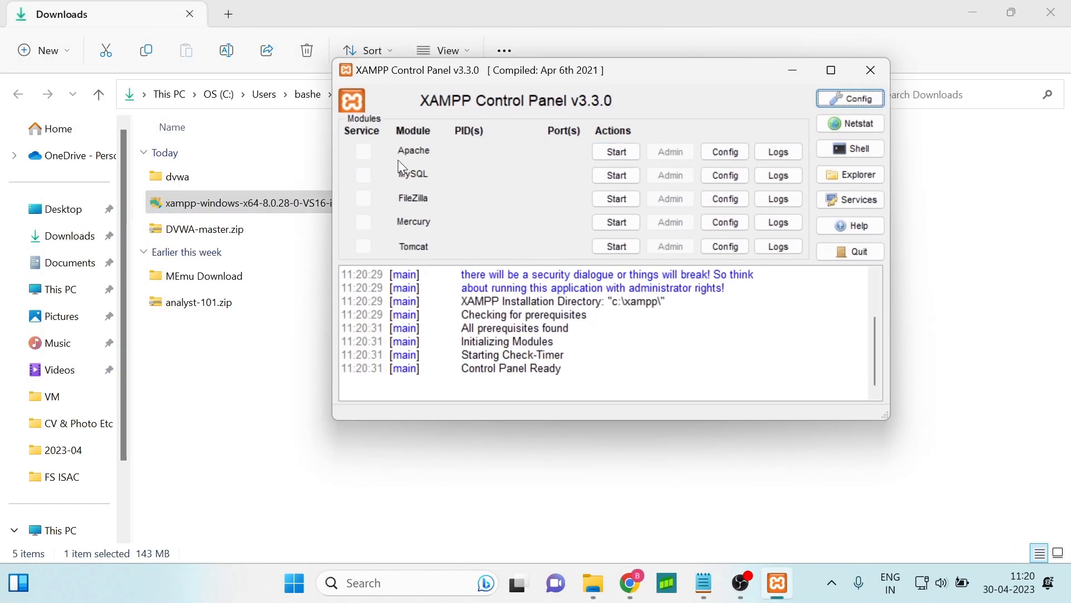
pyautogui.click(621, 154)
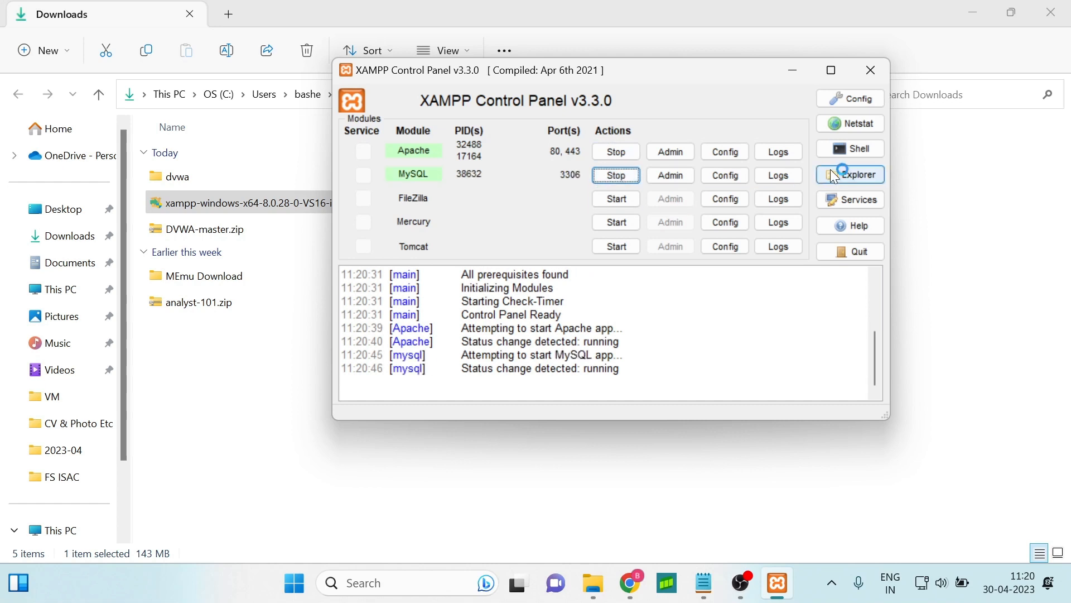
# Copy the dvwa folder from Downloads into XAMPP's htdocs folder.
pyautogui.click(197, 178)
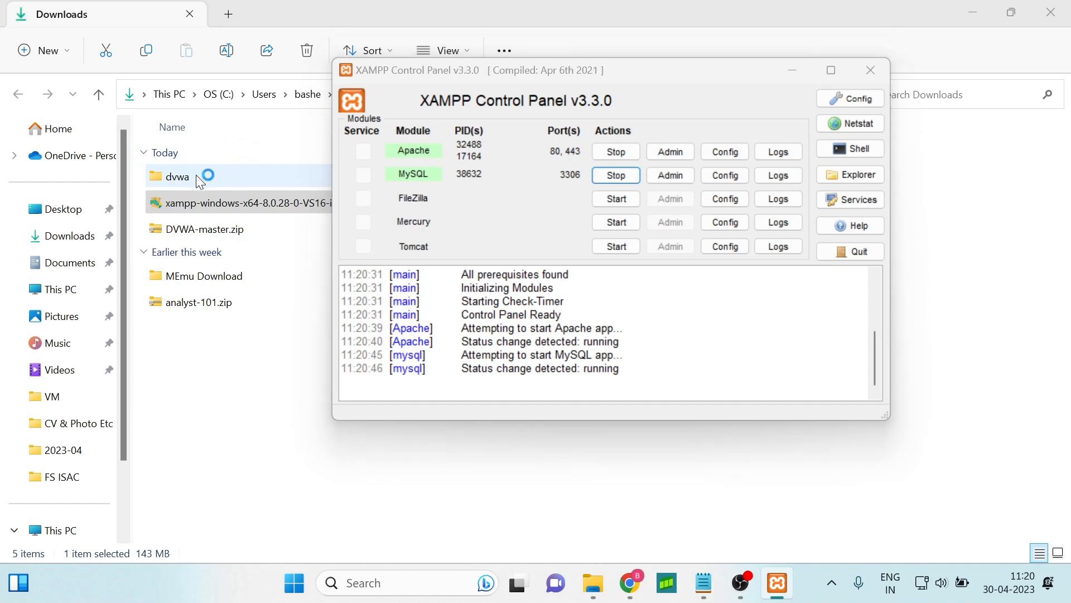
pyautogui.rightClick(179, 180)
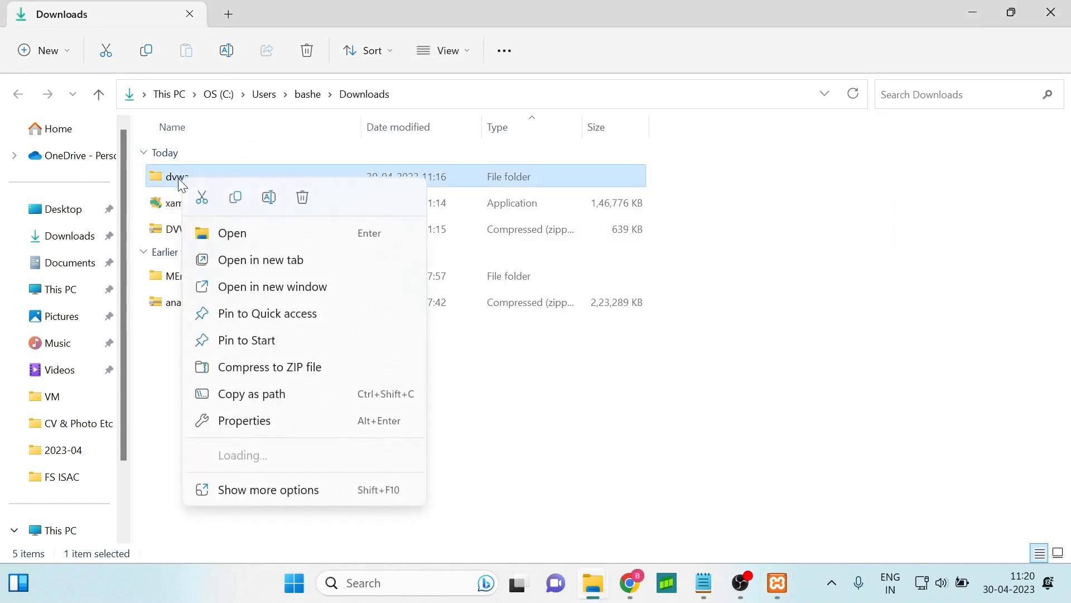
pyautogui.click(245, 195)
pyautogui.click(778, 583)
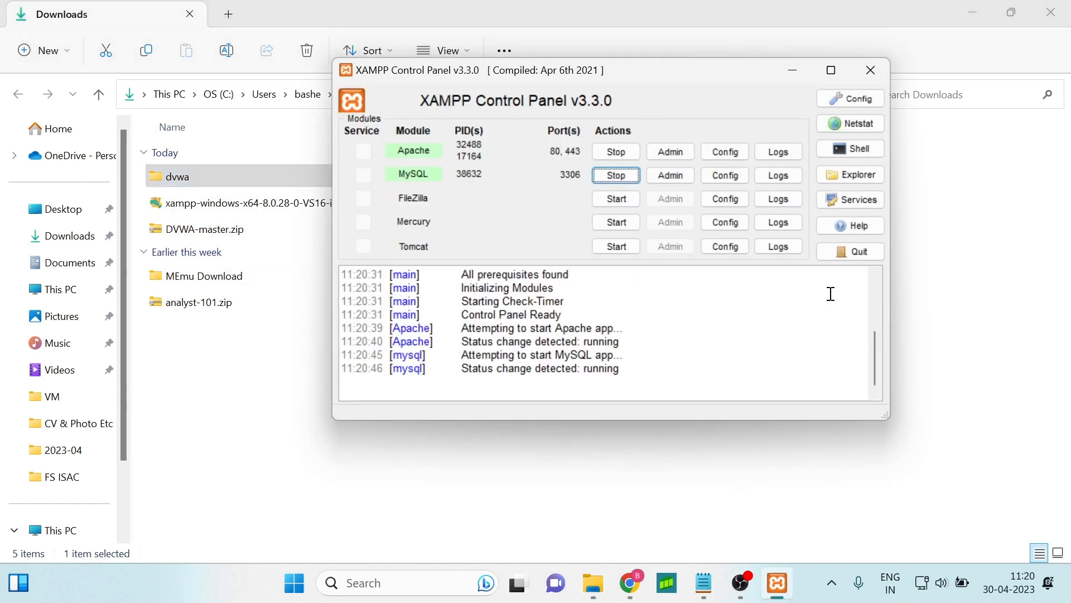
pyautogui.click(871, 177)
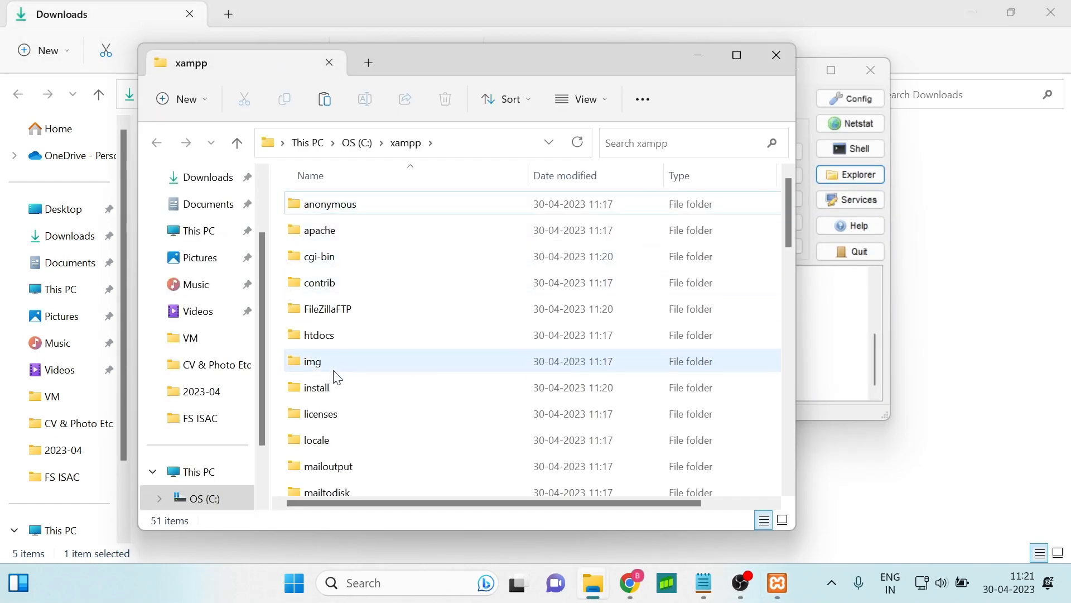
pyautogui.doubleClick(334, 339)
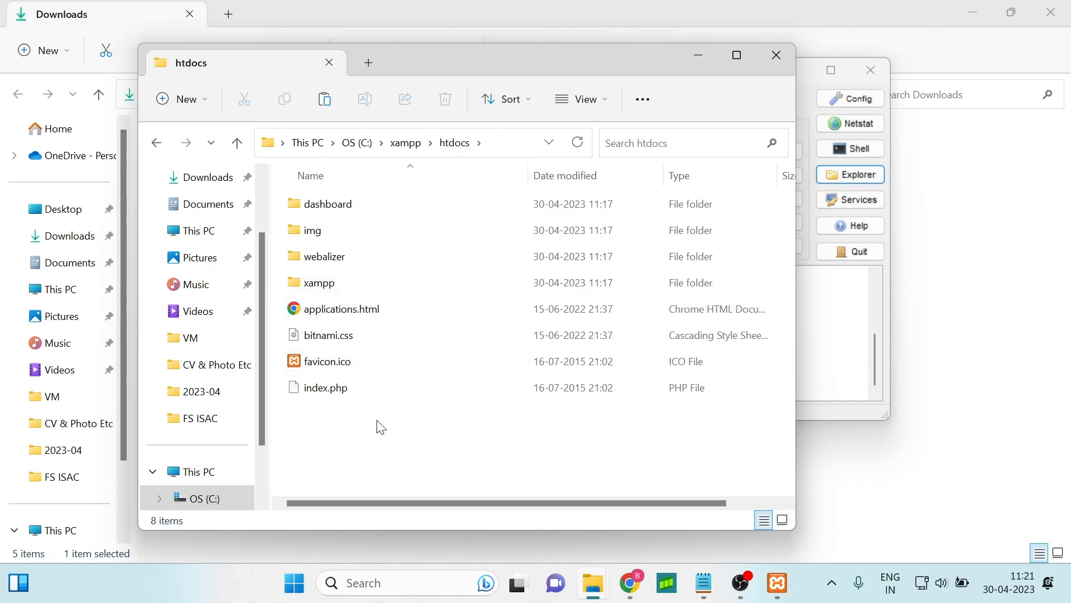
pyautogui.rightClick(420, 458)
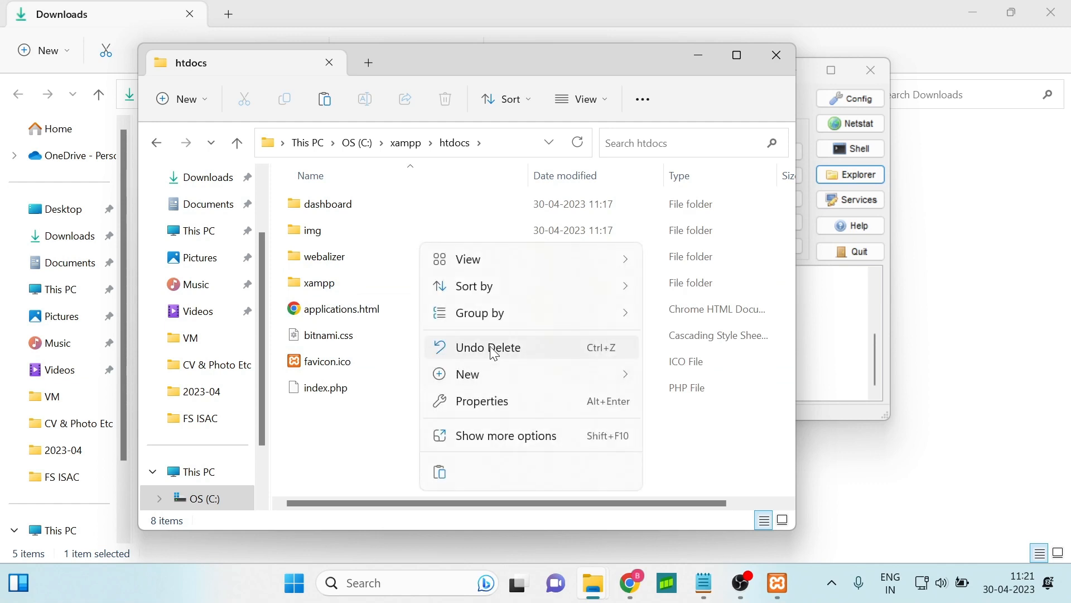
pyautogui.click(440, 474)
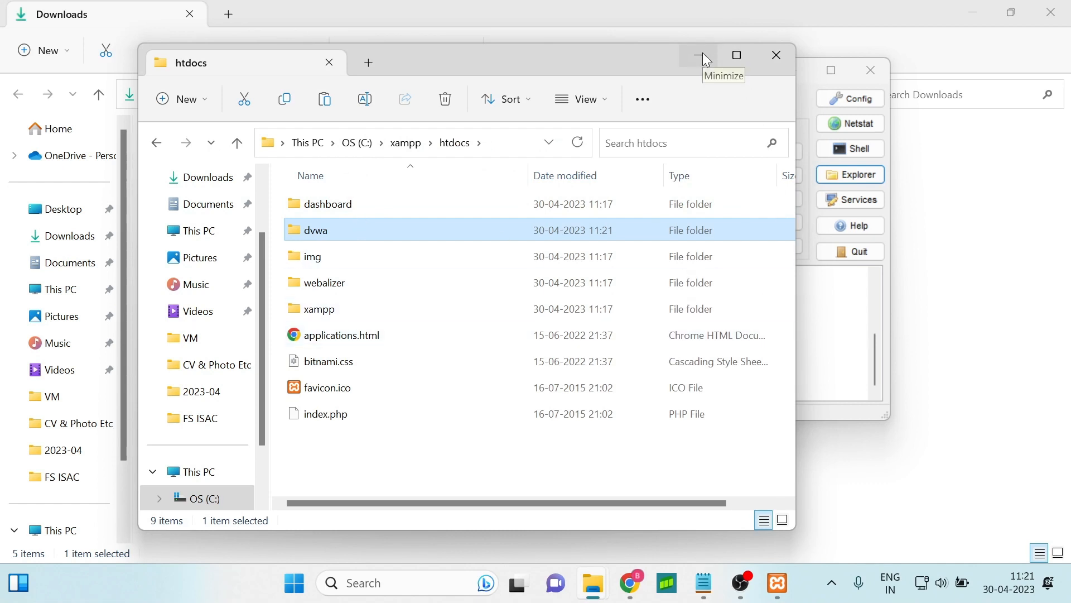
# Open the DVWA-master folder inside the dvwa folder in htdocs.
pyautogui.doubleClick(326, 231)
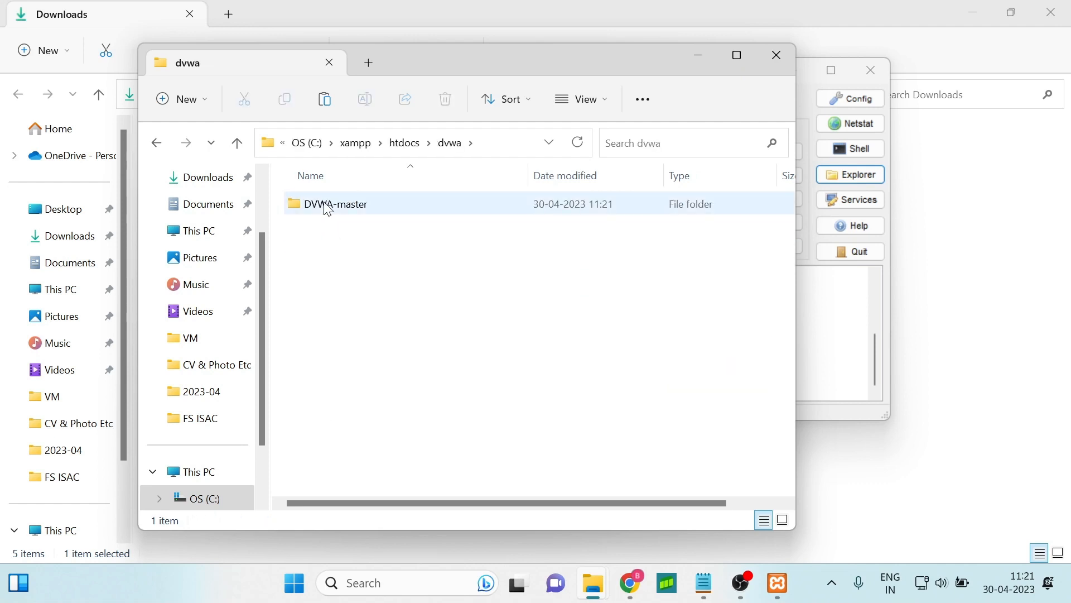
pyautogui.click(329, 208)
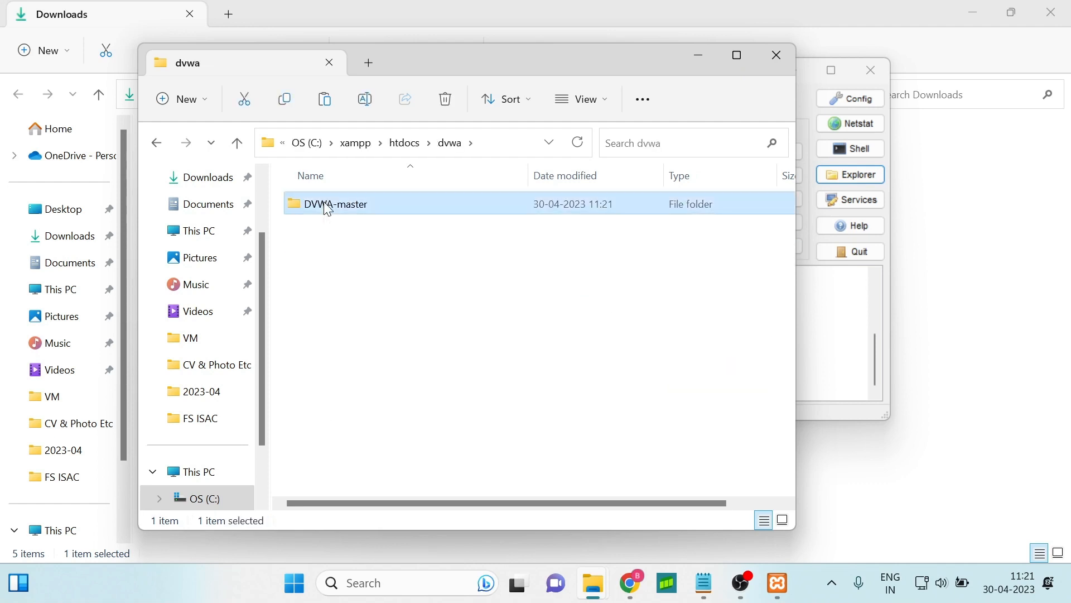
pyautogui.doubleClick(327, 205)
pyautogui.click(366, 213)
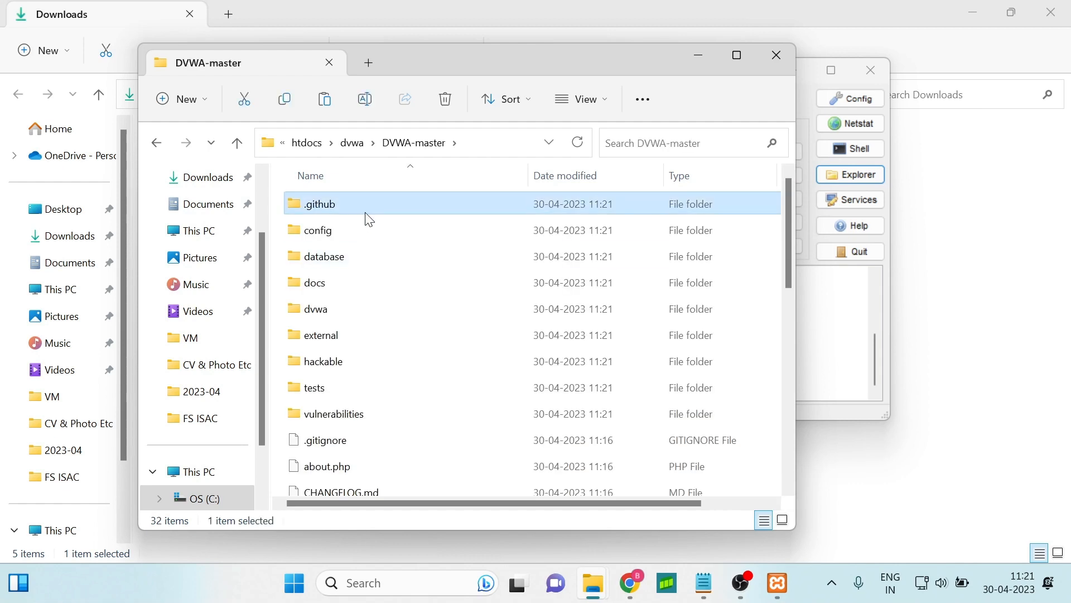
pyautogui.hotkey('shift', 'Down')
pyautogui.hotkey('ctrl', 'a')
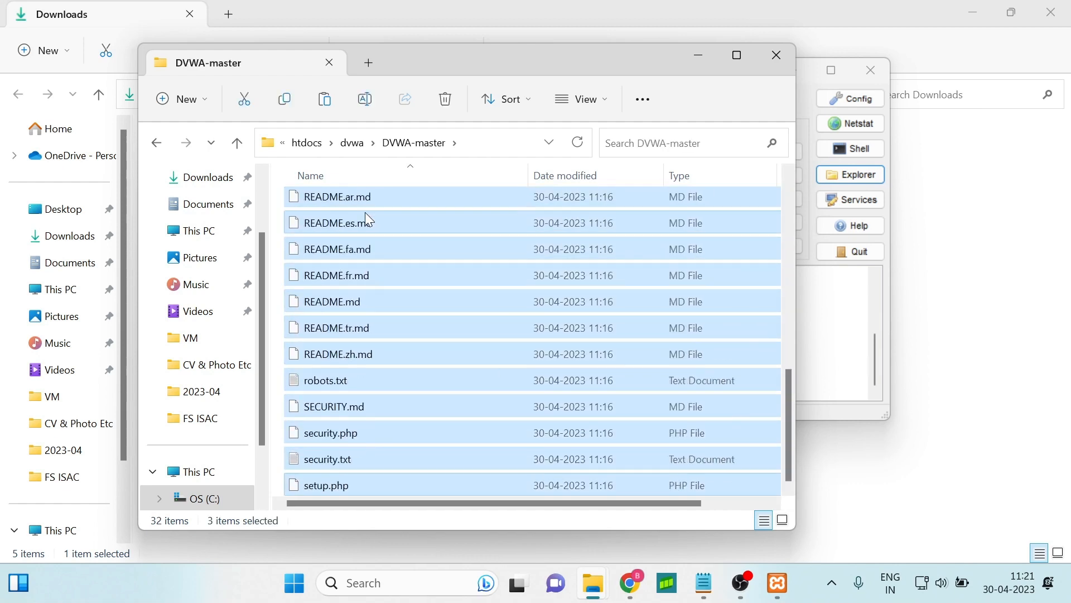
pyautogui.click(403, 144)
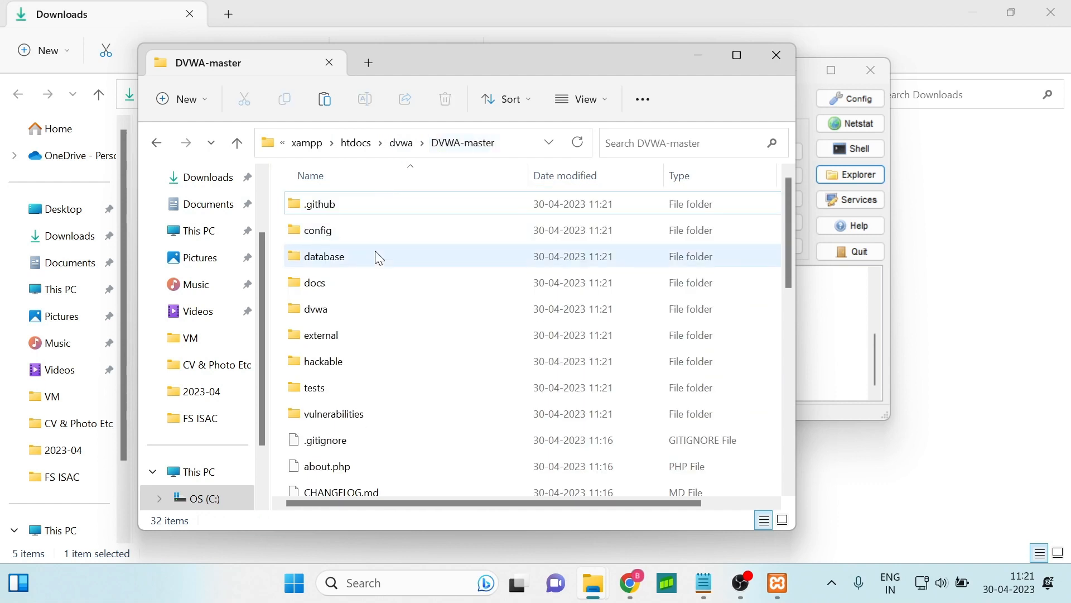
# Move all the contents of DVWA-master up into the parent dvwa folder and delete the DVWA-master folder.
pyautogui.click(398, 200)
pyautogui.hotkey('ctrl', 'a')
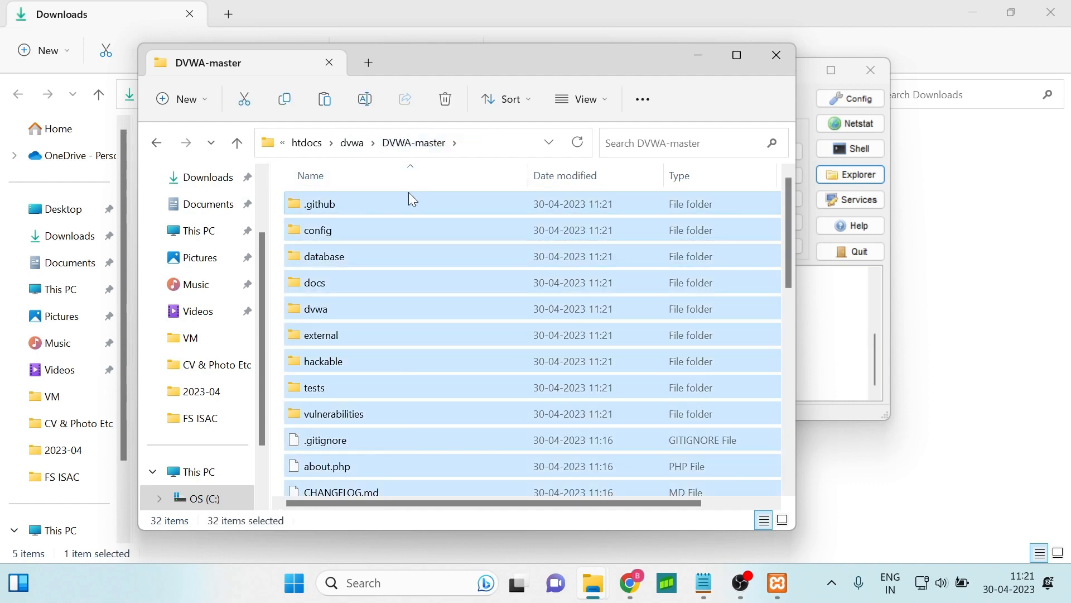
pyautogui.rightClick(413, 195)
pyautogui.click(425, 215)
pyautogui.click(357, 144)
pyautogui.click(384, 288)
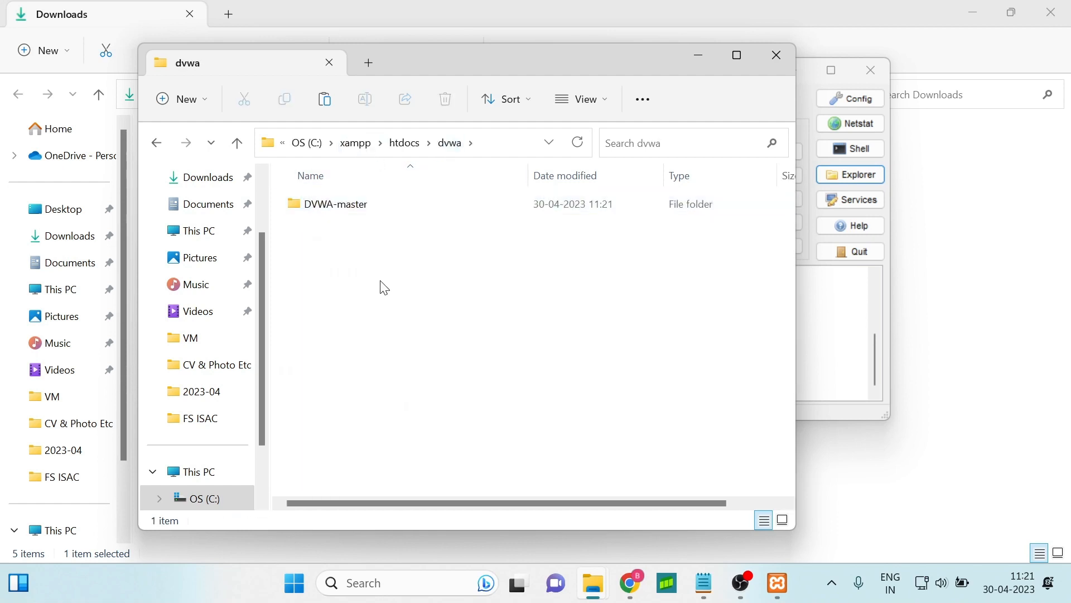
pyautogui.hotkey('ctrl', 'v')
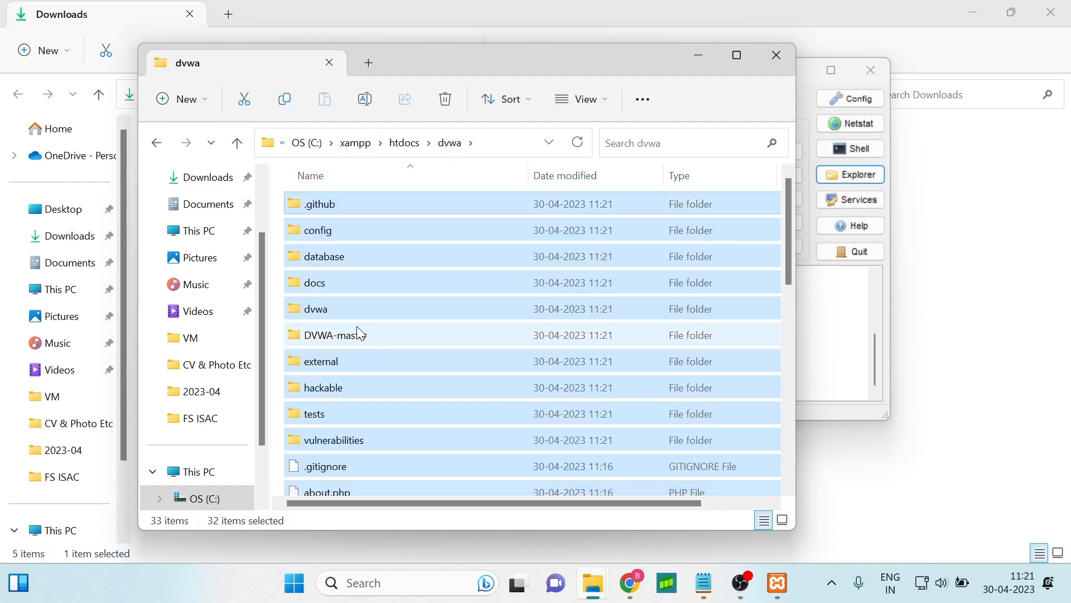
pyautogui.click(360, 333)
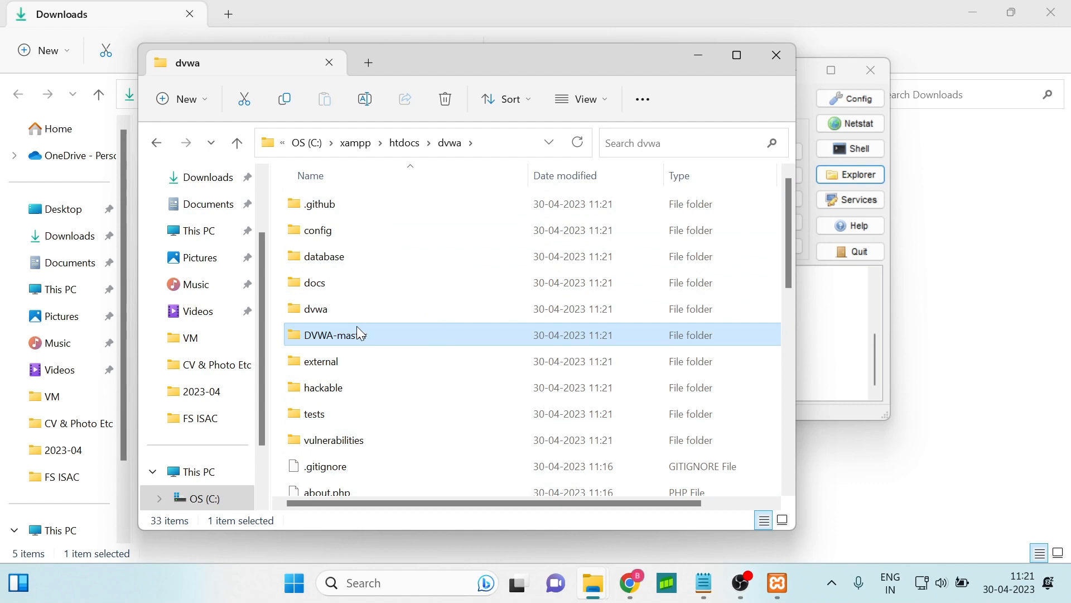
pyautogui.press('Delete')
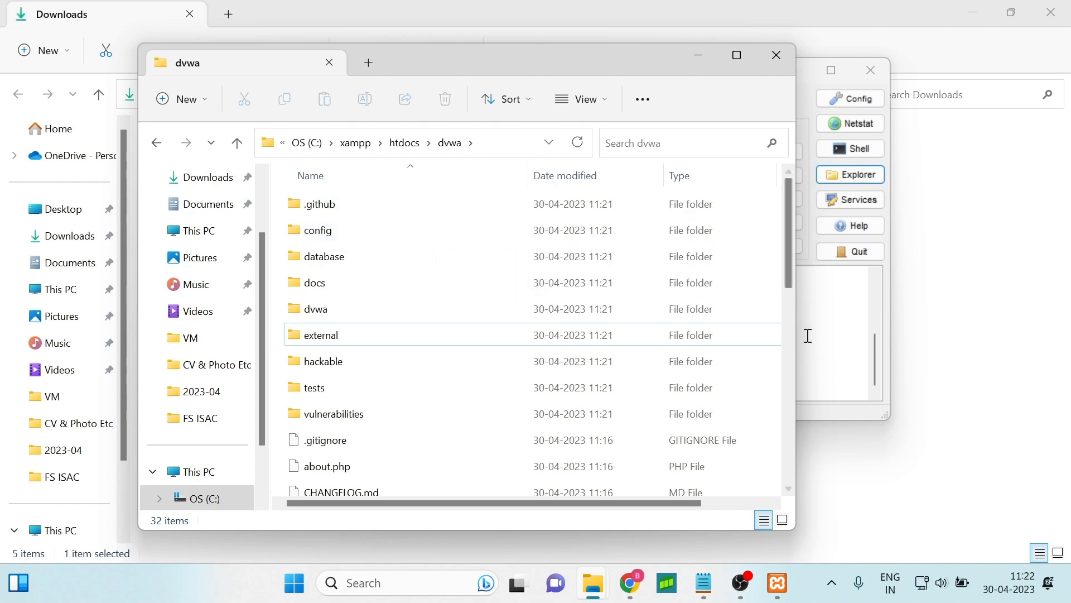
# In dvwa's config folder, rename config.inc.php.dist to config.inc.php and accept the file extension change.
pyautogui.moveTo(791, 272)
pyautogui.mouseDown()
pyautogui.moveTo(787, 297)
pyautogui.moveTo(789, 254)
pyautogui.mouseUp()
pyautogui.click(350, 231)
pyautogui.doubleClick(351, 230)
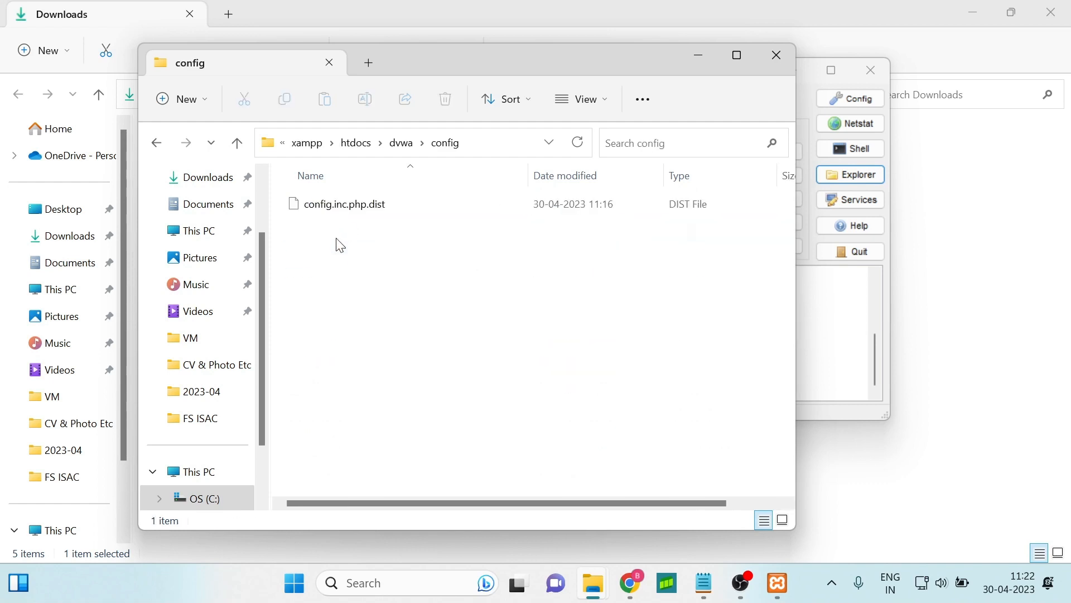
pyautogui.click(351, 213)
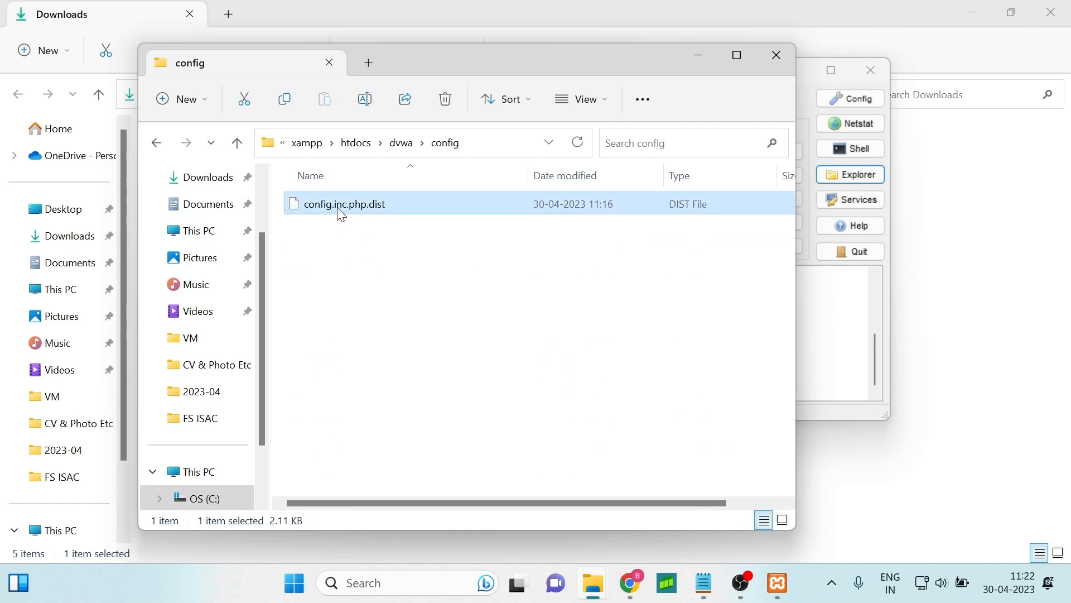
pyautogui.rightClick(341, 214)
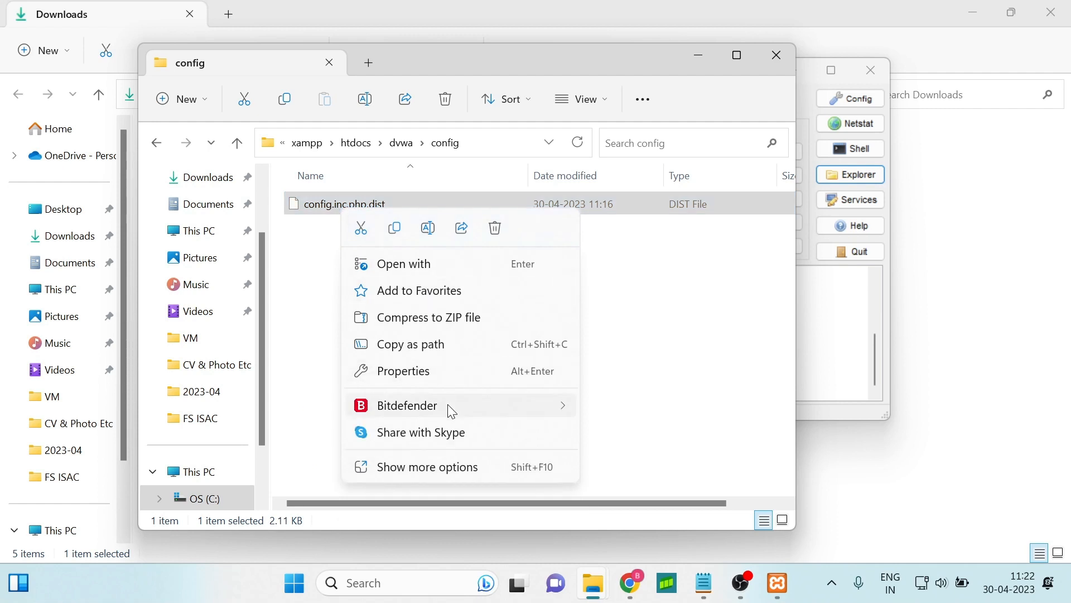
pyautogui.click(431, 230)
pyautogui.press('Right')
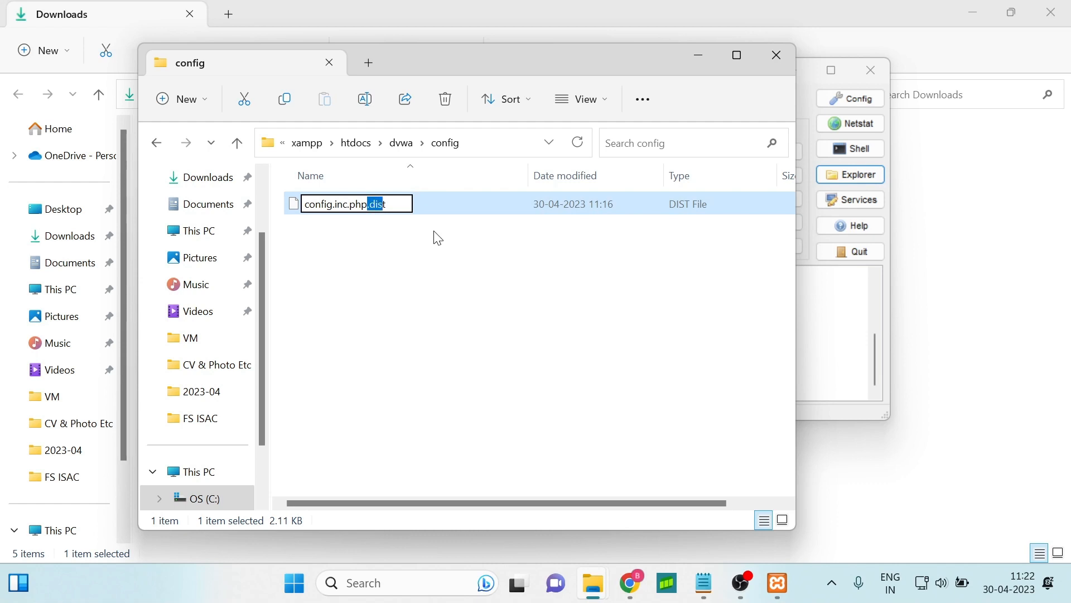
pyautogui.press('BackSpace')
pyautogui.press('Return')
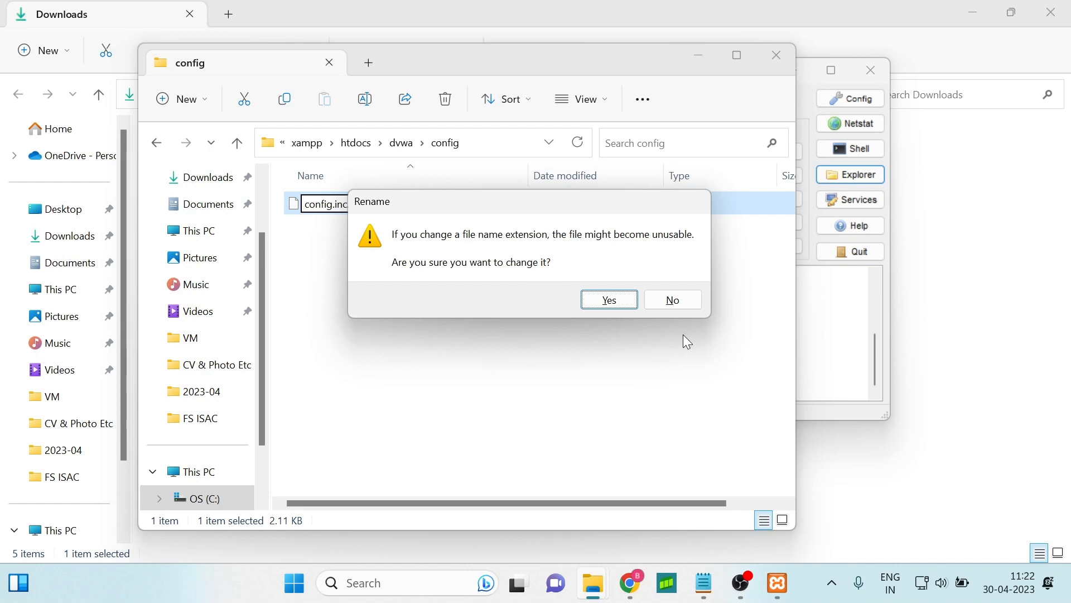
pyautogui.click(607, 299)
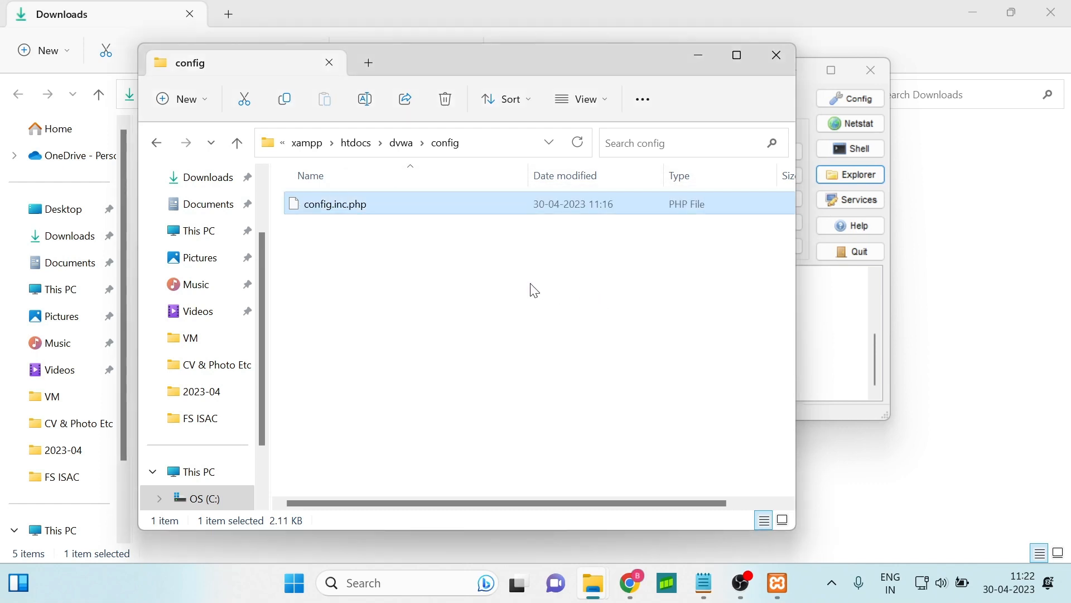
# Open config.inc.php in Notepad.
pyautogui.click(331, 212)
pyautogui.rightClick(352, 201)
pyautogui.moveTo(443, 262)
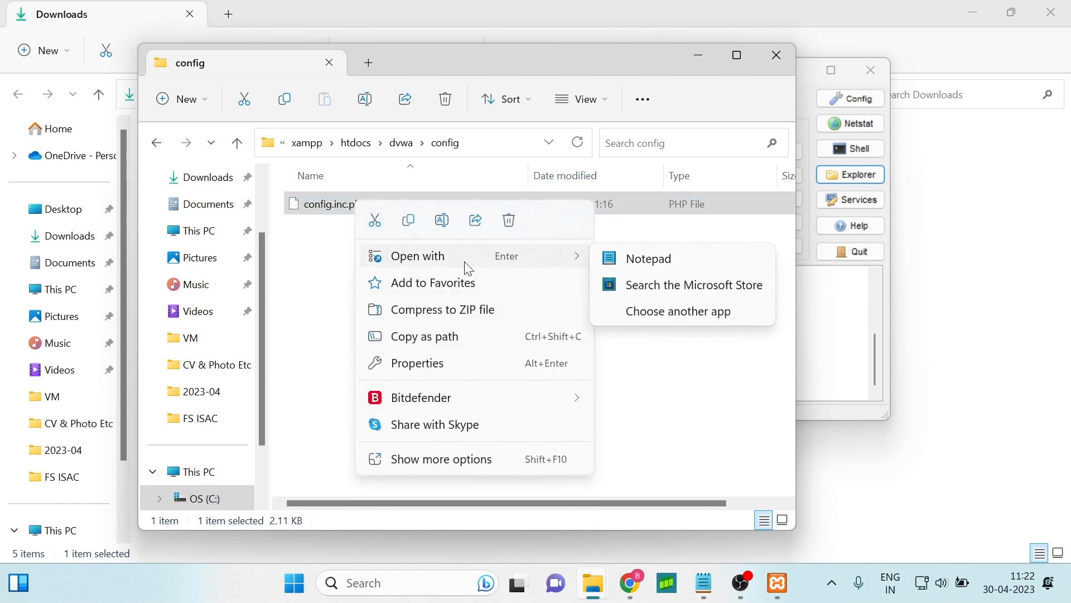
pyautogui.click(641, 258)
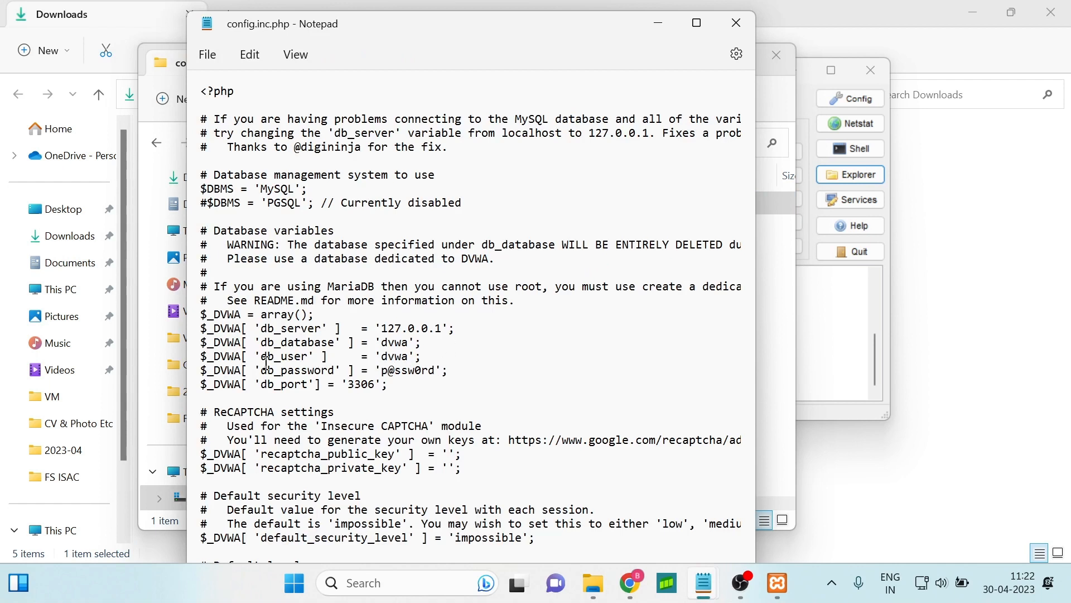
# Examine the db_user and db_password lines in config.inc.php against the MySQL module in the XAMPP Control Panel.
pyautogui.moveTo(235, 357); pyautogui.dragTo(441, 367)
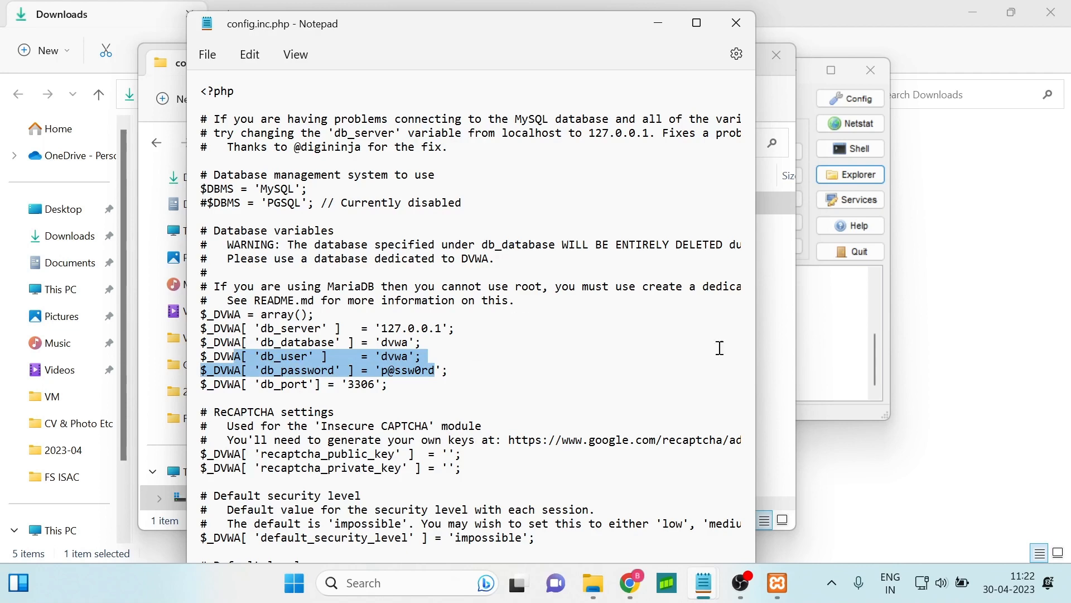
pyautogui.click(839, 353)
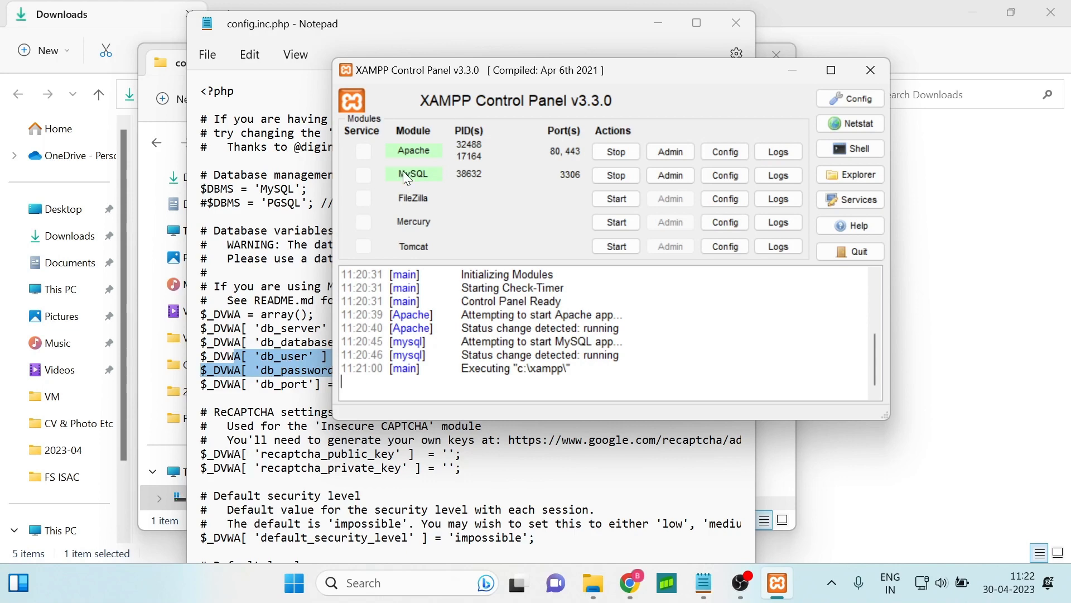
pyautogui.click(273, 370)
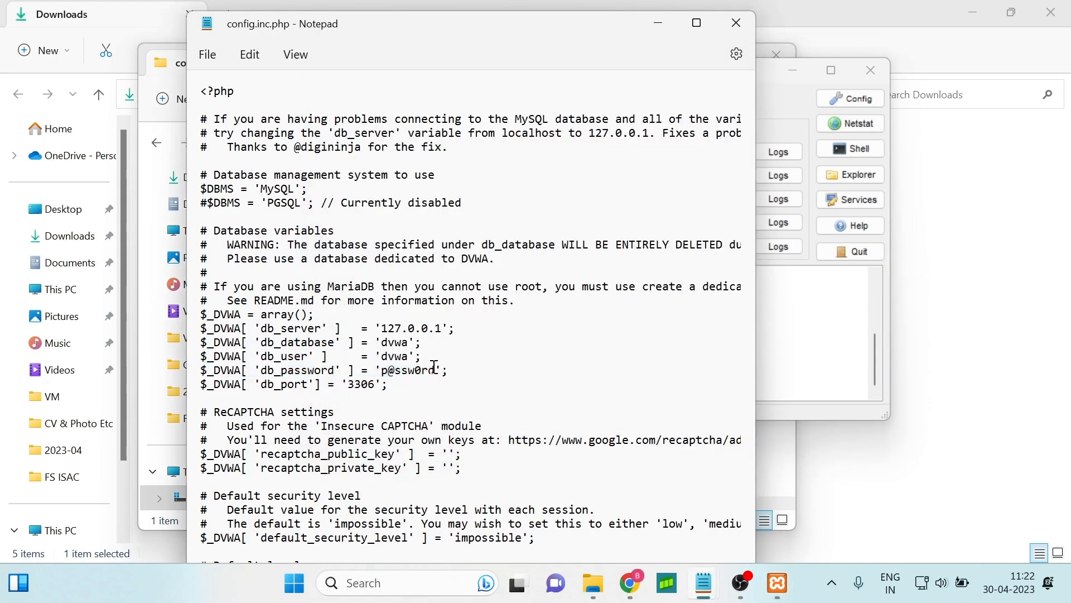
pyautogui.moveTo(447, 370); pyautogui.dragTo(335, 355)
pyautogui.click(759, 312)
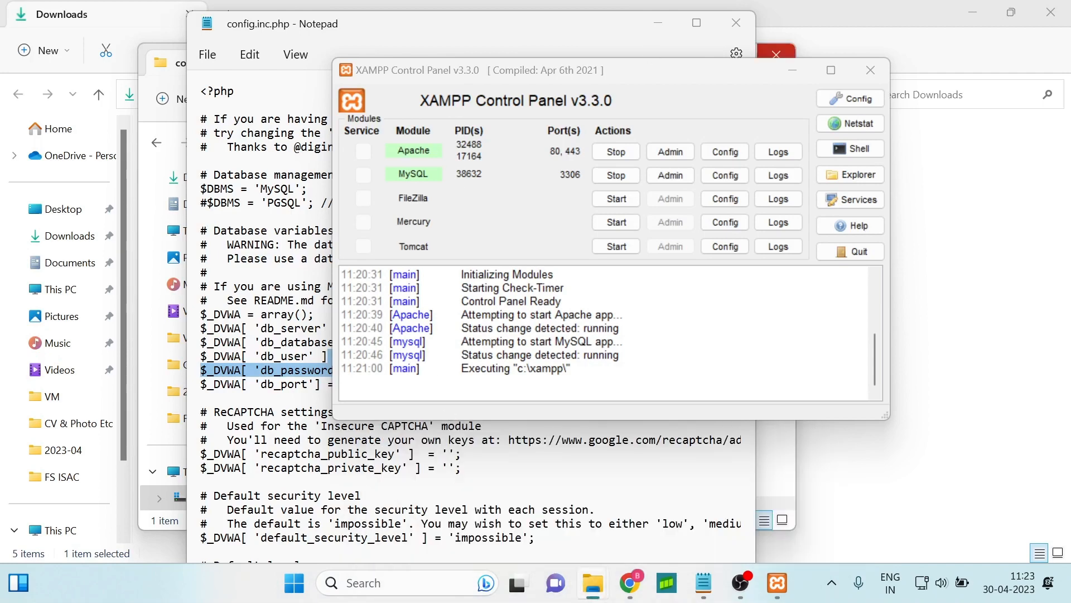
# Open the xampp folder on the OS (C:) drive in File Explorer.
pyautogui.moveTo(1070, 84); pyautogui.dragTo(421, 72)
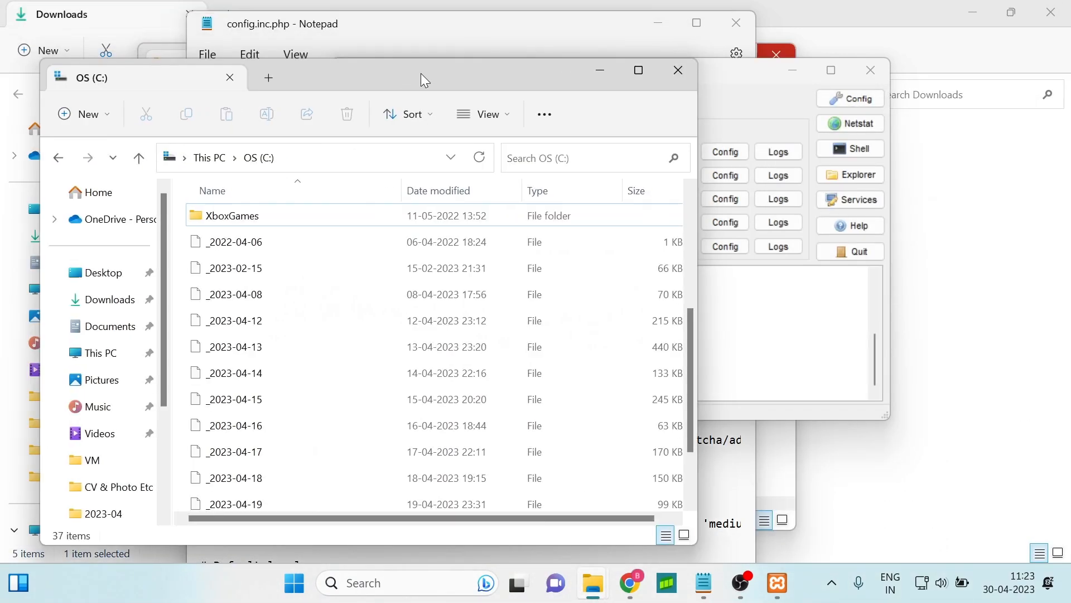
pyautogui.doubleClick(421, 73)
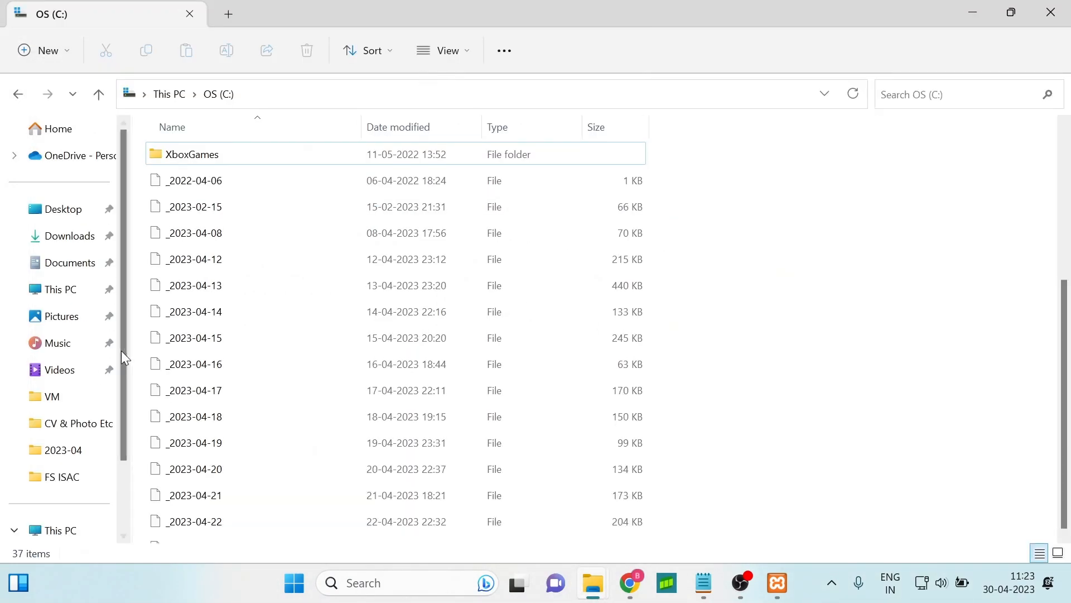
pyautogui.click(44, 235)
pyautogui.click(60, 289)
pyautogui.doubleClick(253, 179)
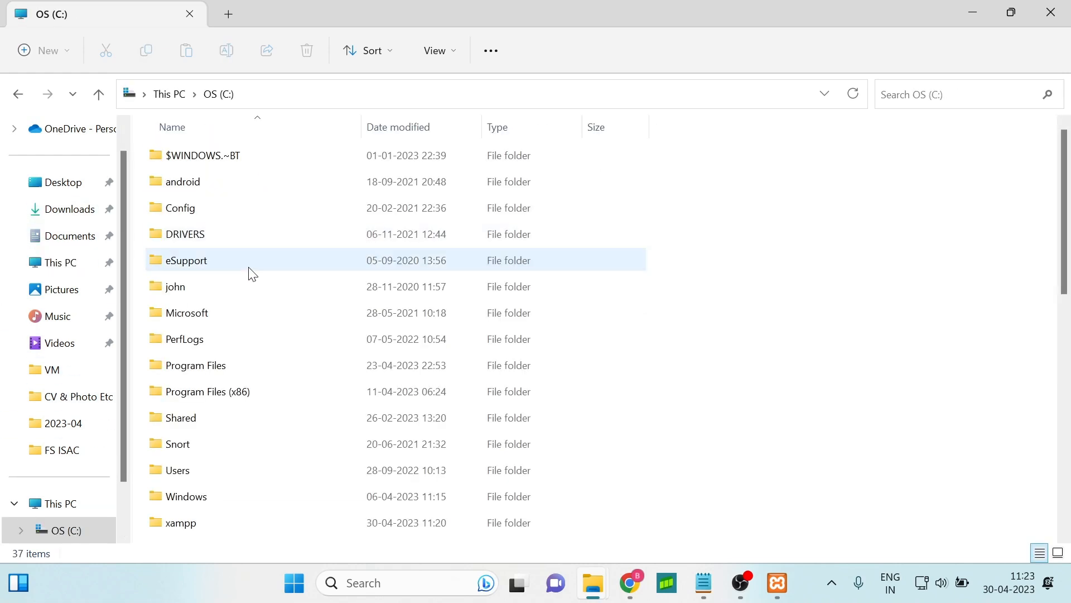
pyautogui.scroll(-5, 219, 385)
pyautogui.scroll(4, 220, 387)
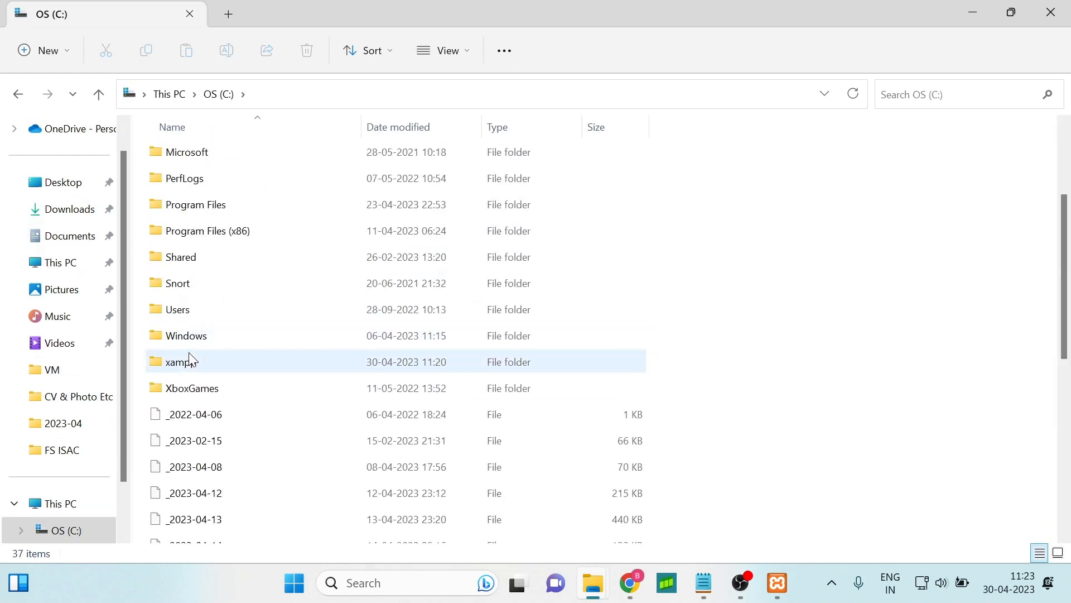
pyautogui.doubleClick(215, 359)
# Open passwords.txt from the xampp folder and examine the default MySQL (phpMyAdmin) user and password entries.
pyautogui.scroll(-7, 240, 316)
pyautogui.scroll(4, 240, 316)
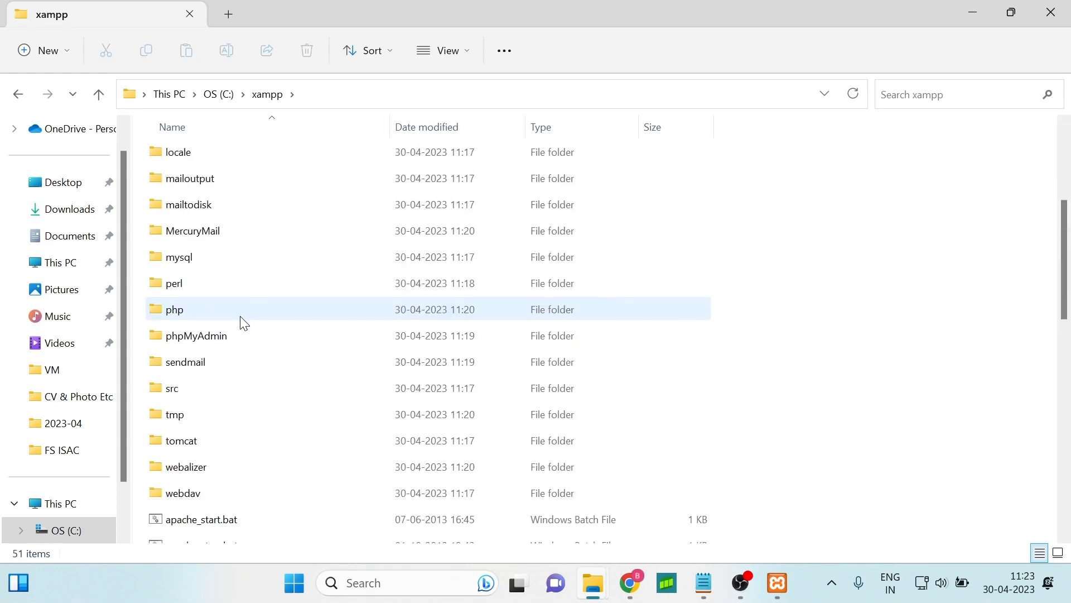
pyautogui.moveTo(224, 341)
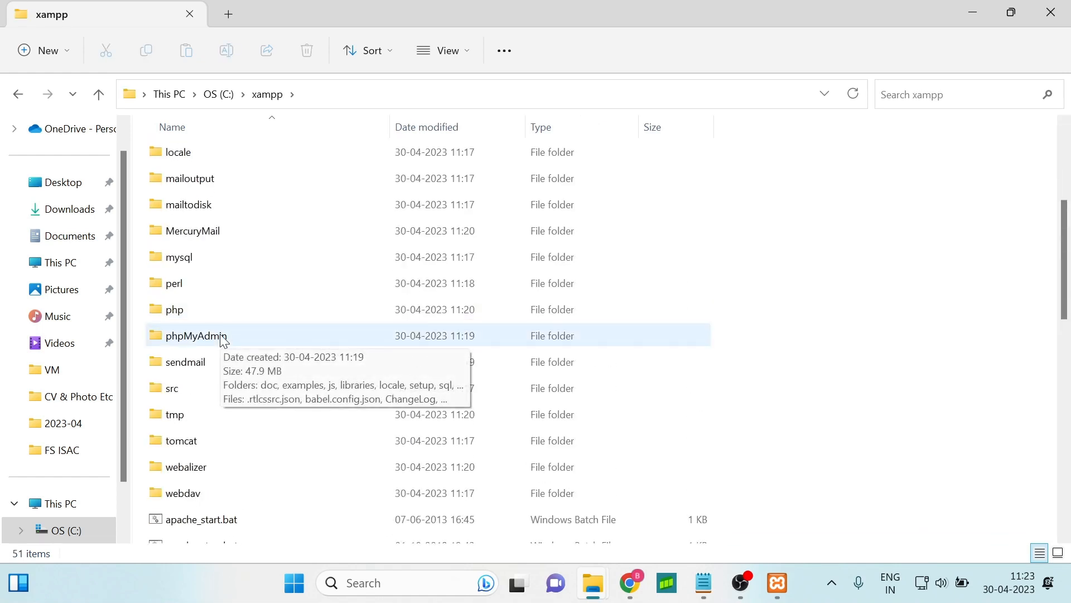
pyautogui.scroll(-7, 222, 340)
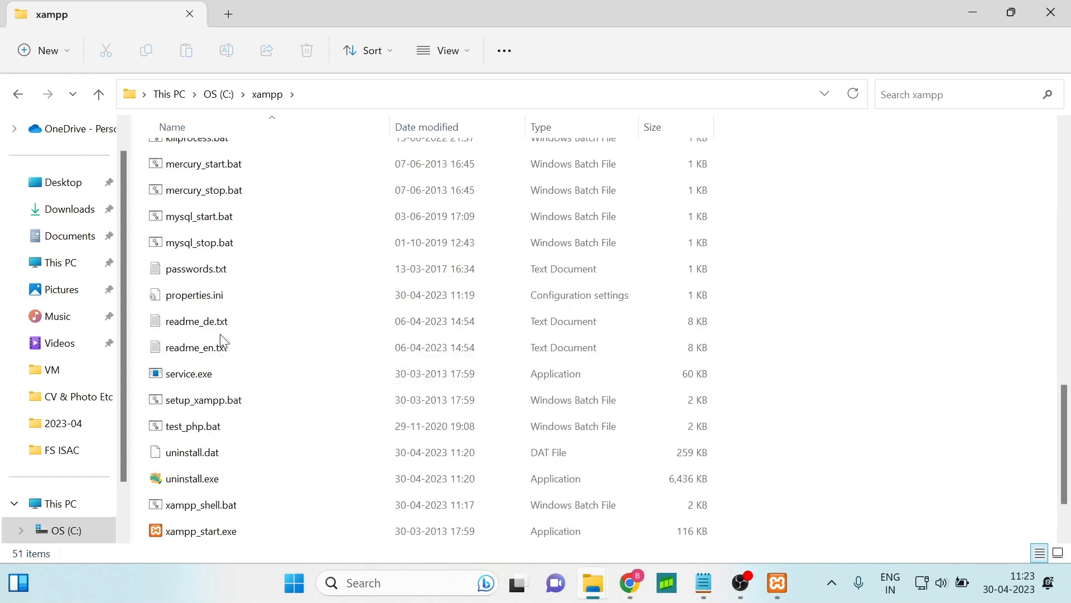
pyautogui.doubleClick(208, 276)
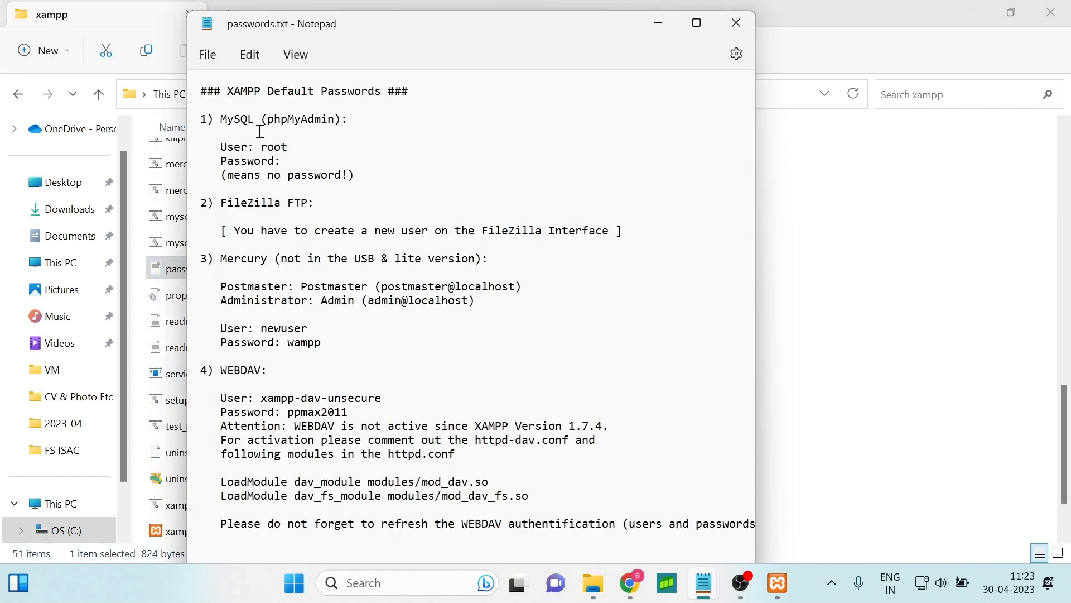
pyautogui.moveTo(222, 119); pyautogui.dragTo(342, 119)
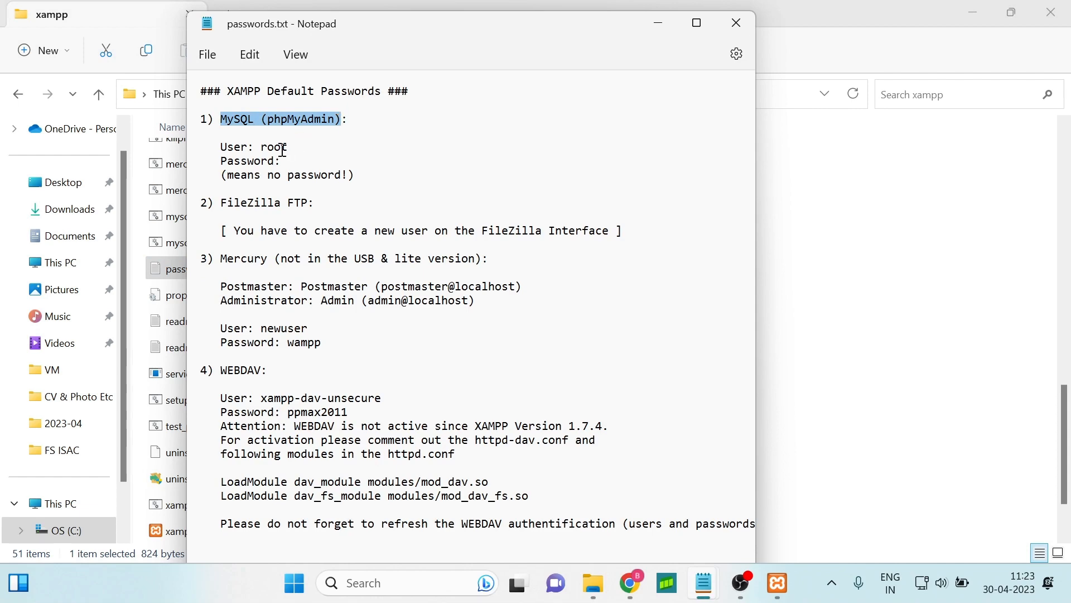
pyautogui.doubleClick(274, 147)
pyautogui.doubleClick(280, 161)
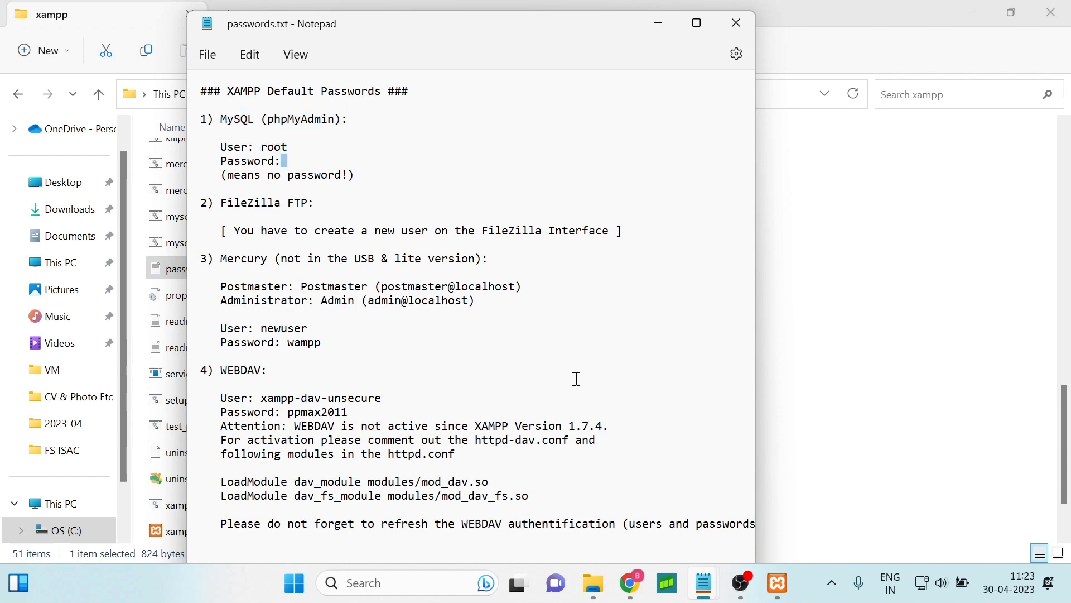
# In config.inc.php, set db_user to root, leave the db_password value empty, and save the file.
pyautogui.moveTo(704, 583)
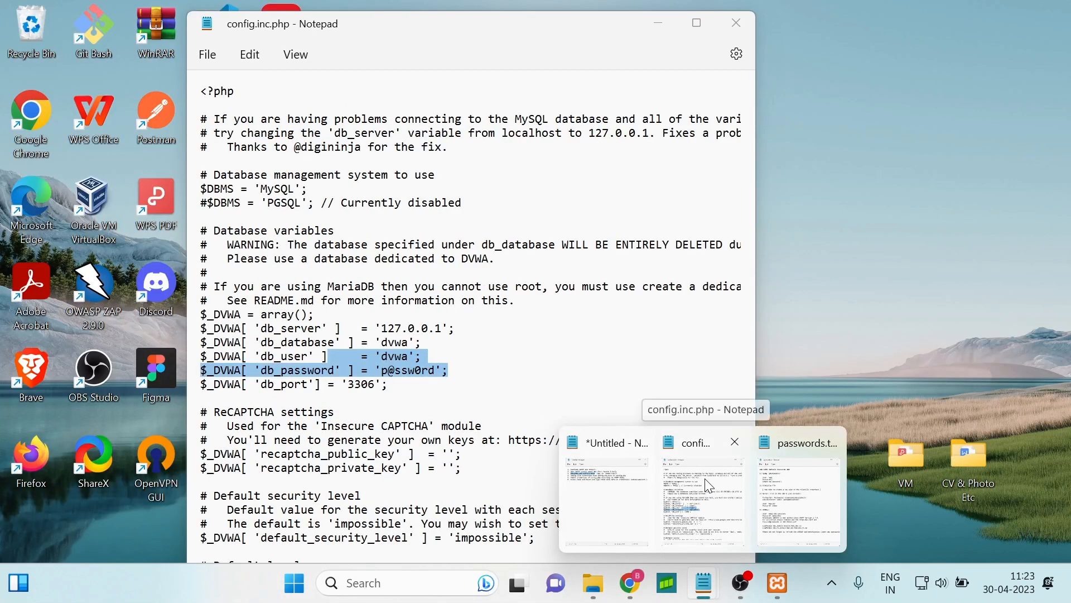
pyautogui.click(708, 485)
pyautogui.click(401, 357)
pyautogui.doubleClick(393, 357)
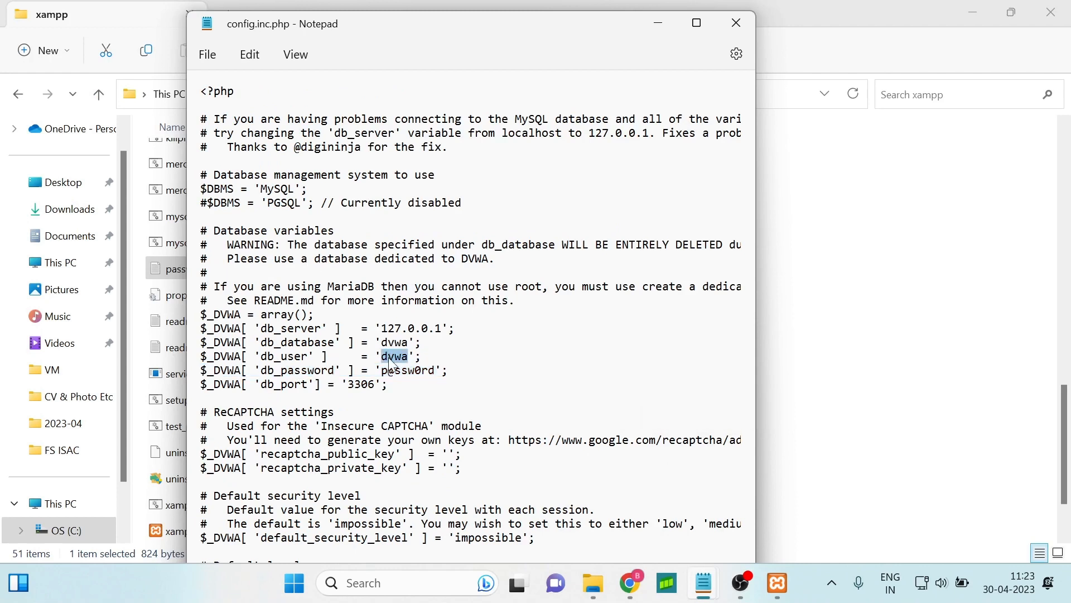
pyautogui.write('root')
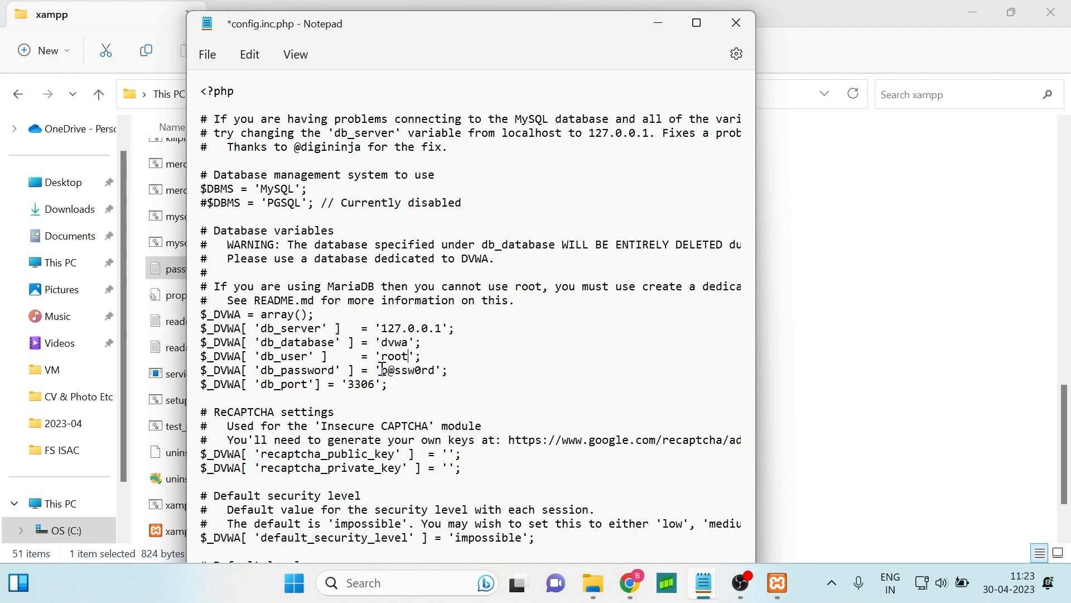
pyautogui.moveTo(381, 370); pyautogui.dragTo(436, 375)
pyautogui.press('BackSpace')
pyautogui.hotkey('ctrl', 's')
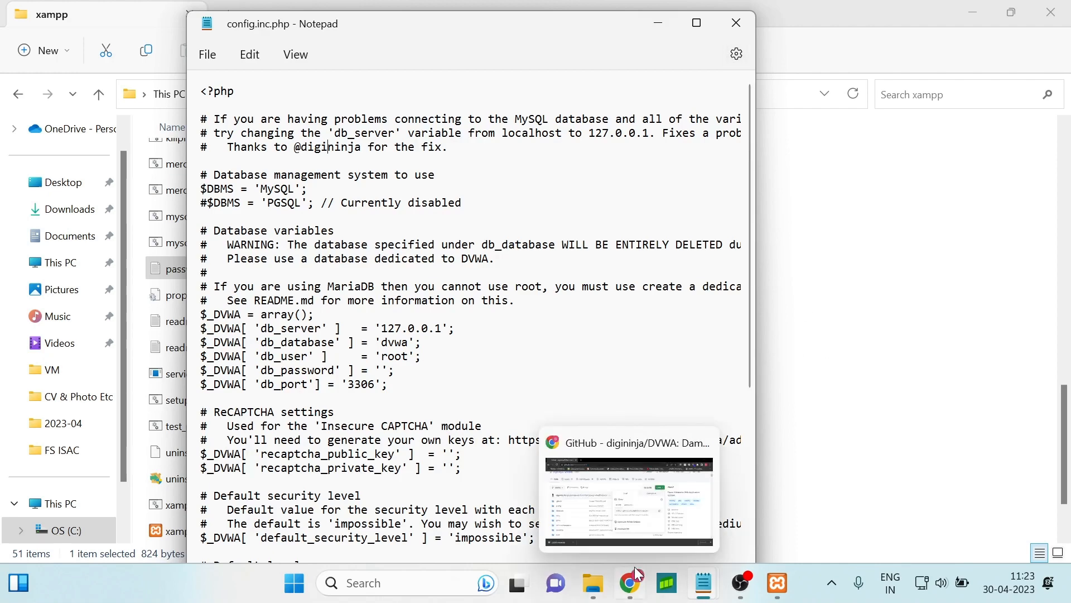
# Switch to Chrome and open localhost/dvwa/ in a new tab.
pyautogui.click(637, 524)
pyautogui.click(221, 14)
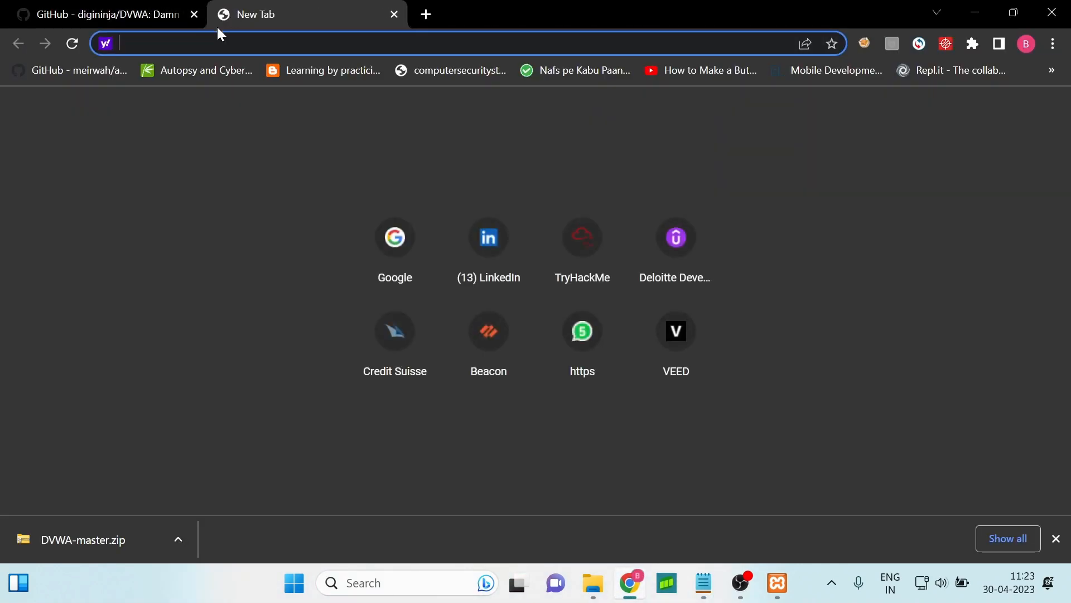
pyautogui.write('l')
pyautogui.press('BackSpace')
pyautogui.press('BackSpace')
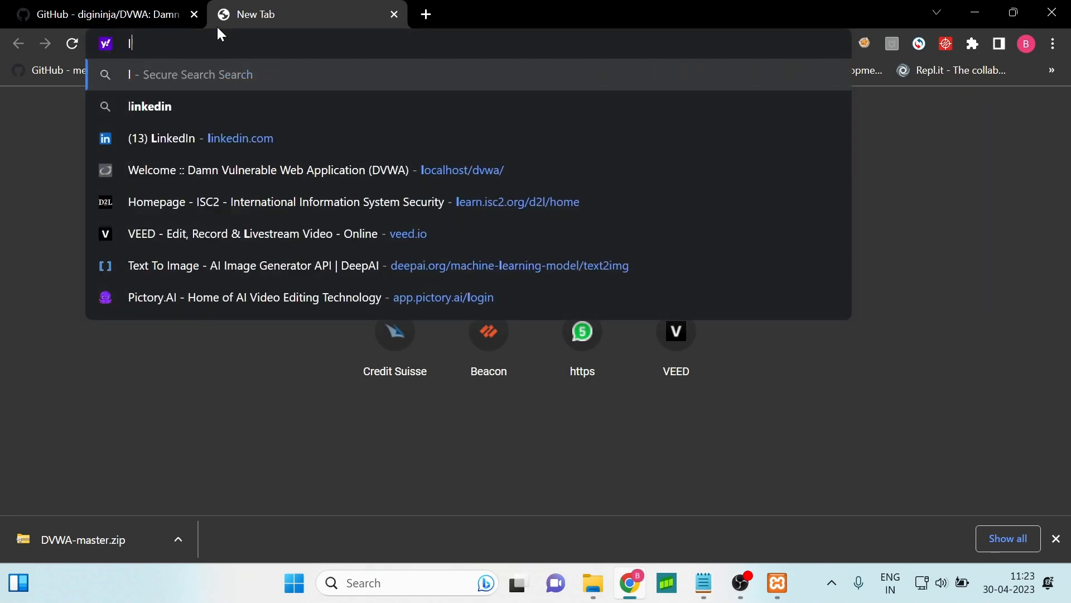
pyautogui.write('loct')
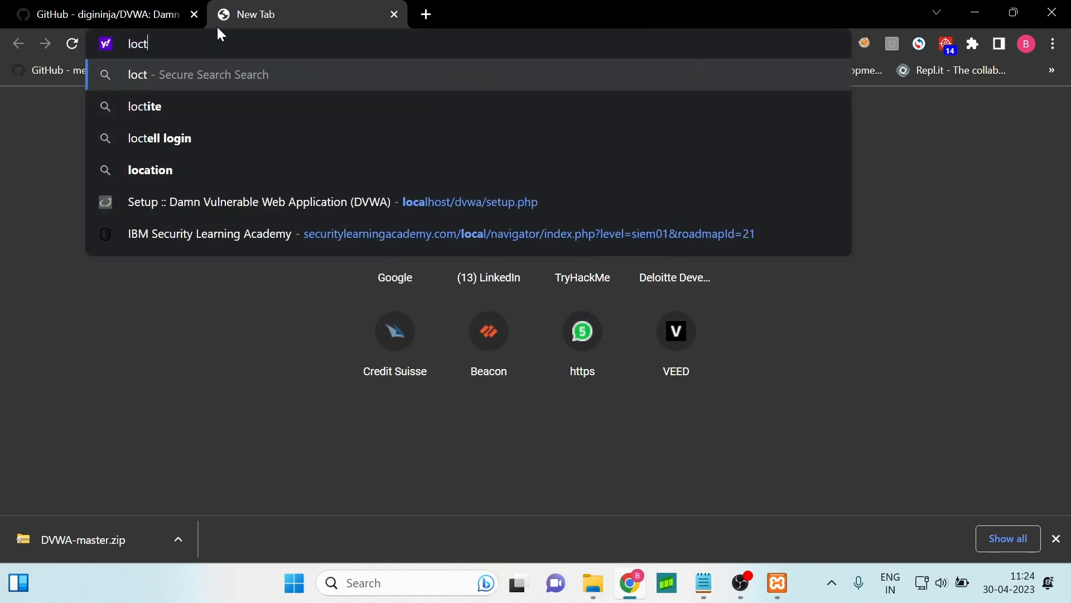
pyautogui.press('Down')
pyautogui.press('Down')
pyautogui.press('Down')
pyautogui.press('Down')
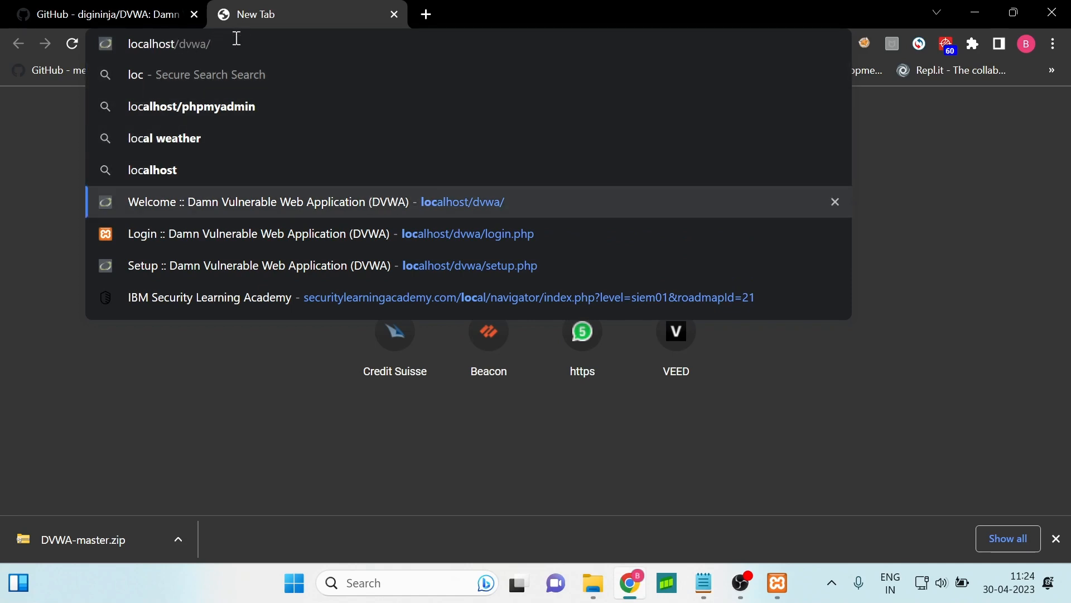
pyautogui.press('Return')
# Create the DVWA database from the Setup / Reset DB page.
pyautogui.scroll(-5, 342, 134)
pyautogui.scroll(5, 445, 220)
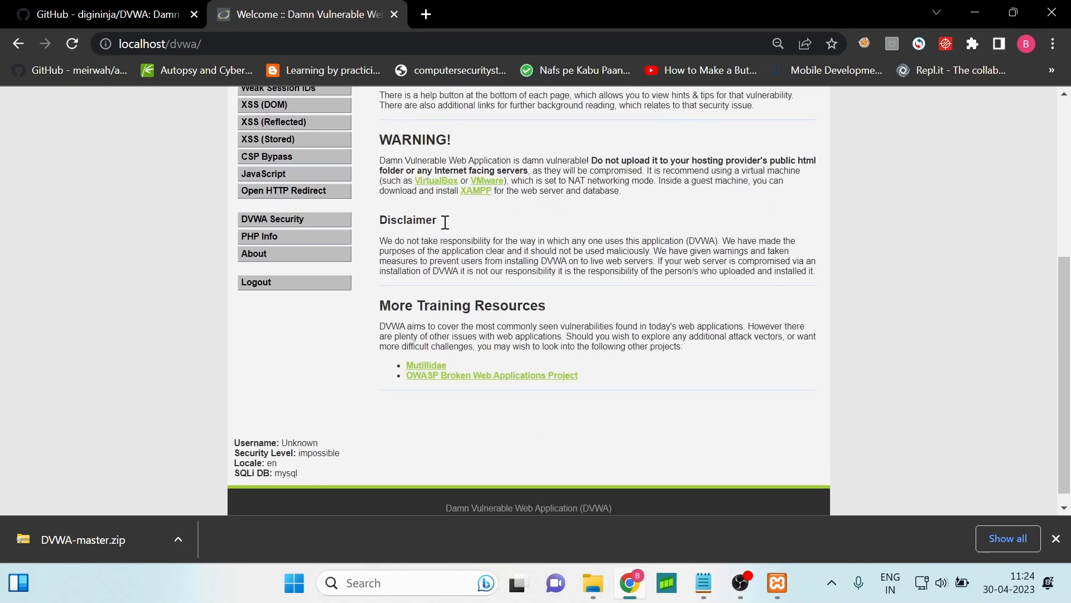
pyautogui.click(254, 205)
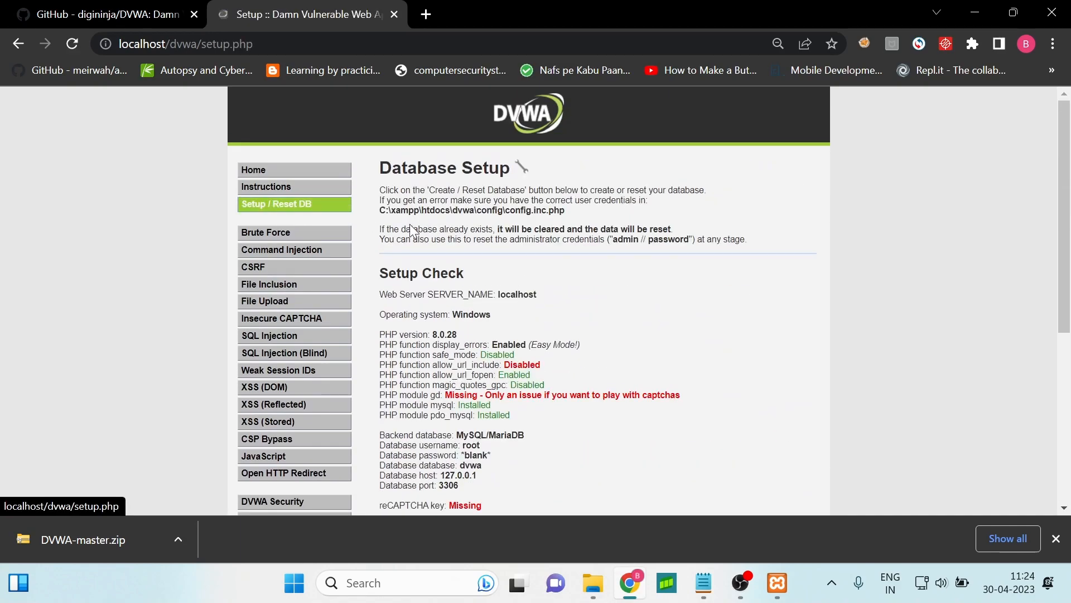
pyautogui.scroll(-5, 414, 231)
pyautogui.scroll(5, 446, 335)
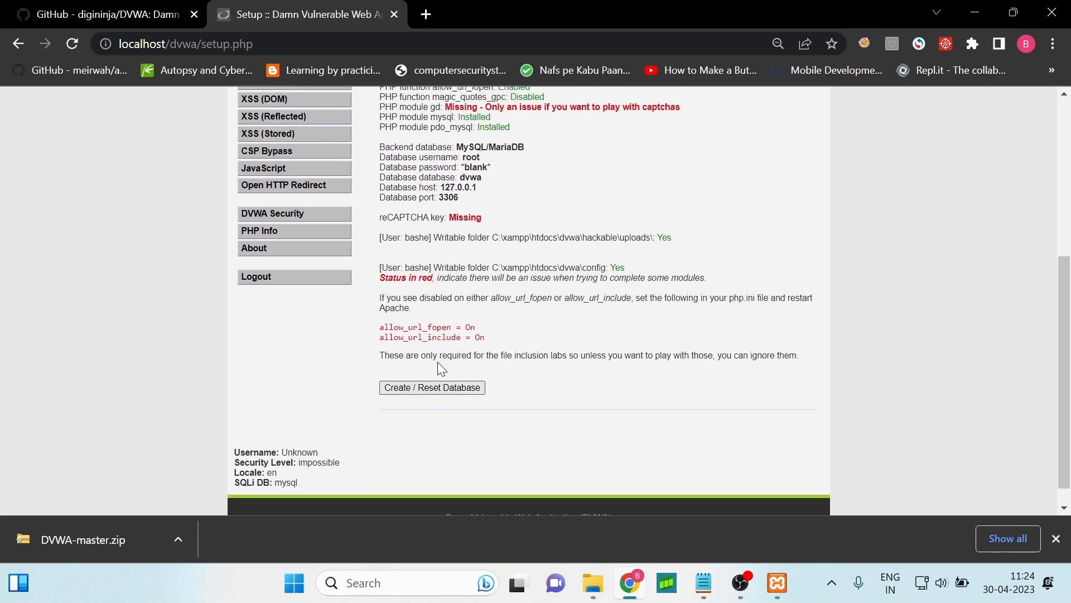
pyautogui.scroll(-5, 430, 223)
pyautogui.click(433, 363)
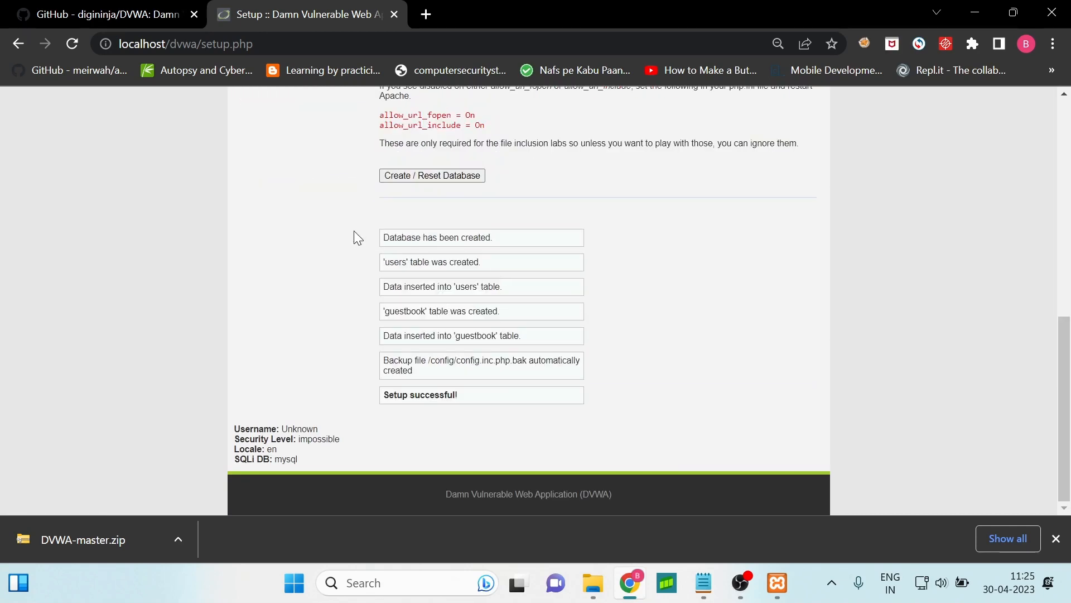
# Examine the database setup messages and recheck the db_user and db_password lines in config.inc.php.
pyautogui.moveTo(381, 238); pyautogui.dragTo(497, 249)
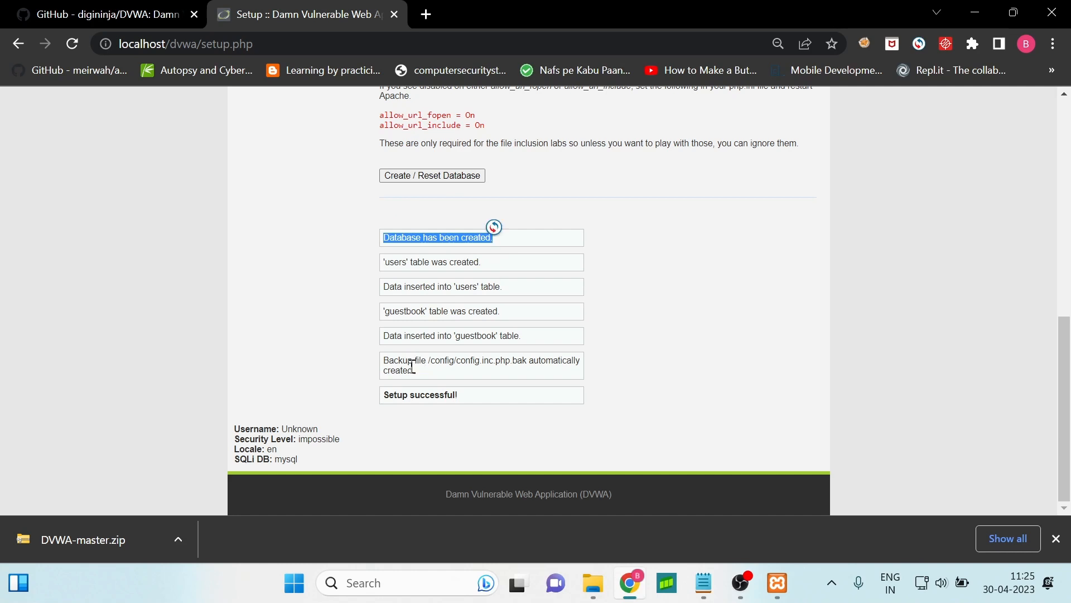
pyautogui.moveTo(384, 395); pyautogui.dragTo(465, 394)
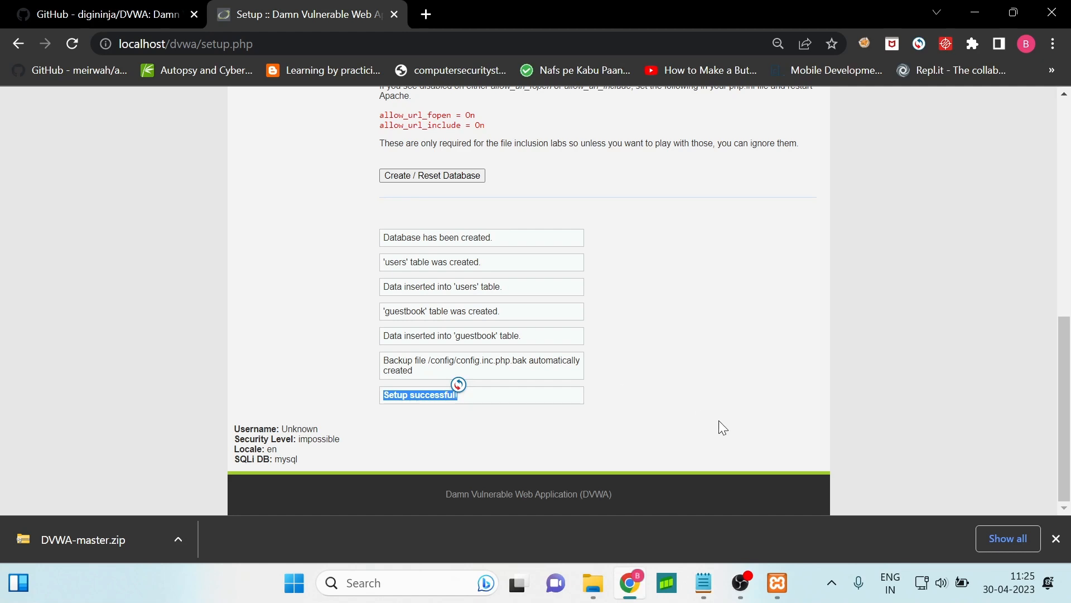
pyautogui.moveTo(704, 584)
pyautogui.click(701, 514)
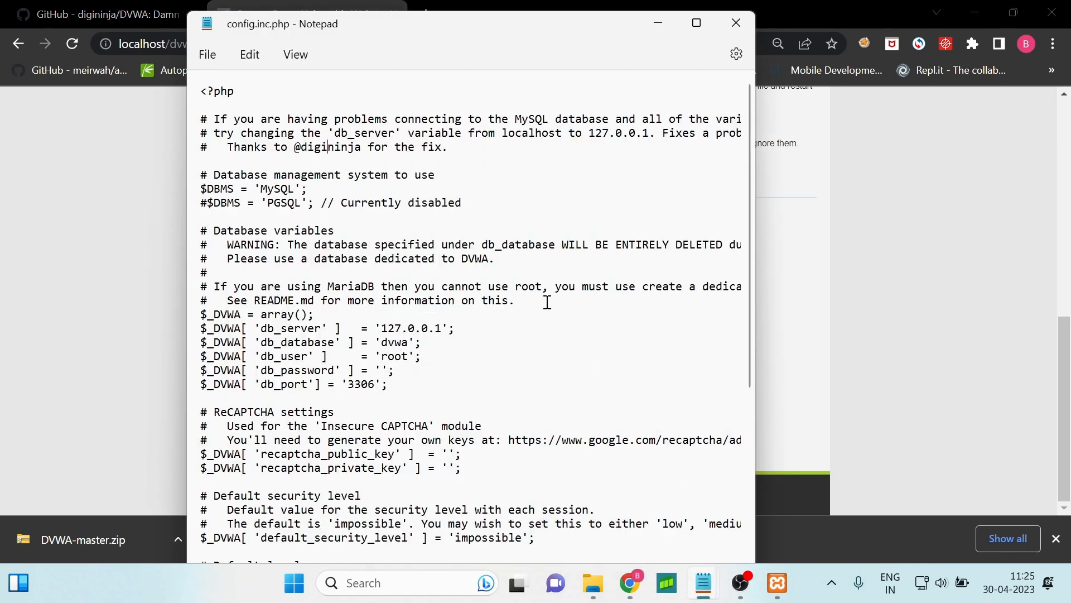
pyautogui.doubleClick(388, 356)
pyautogui.click(381, 364)
pyautogui.click(901, 299)
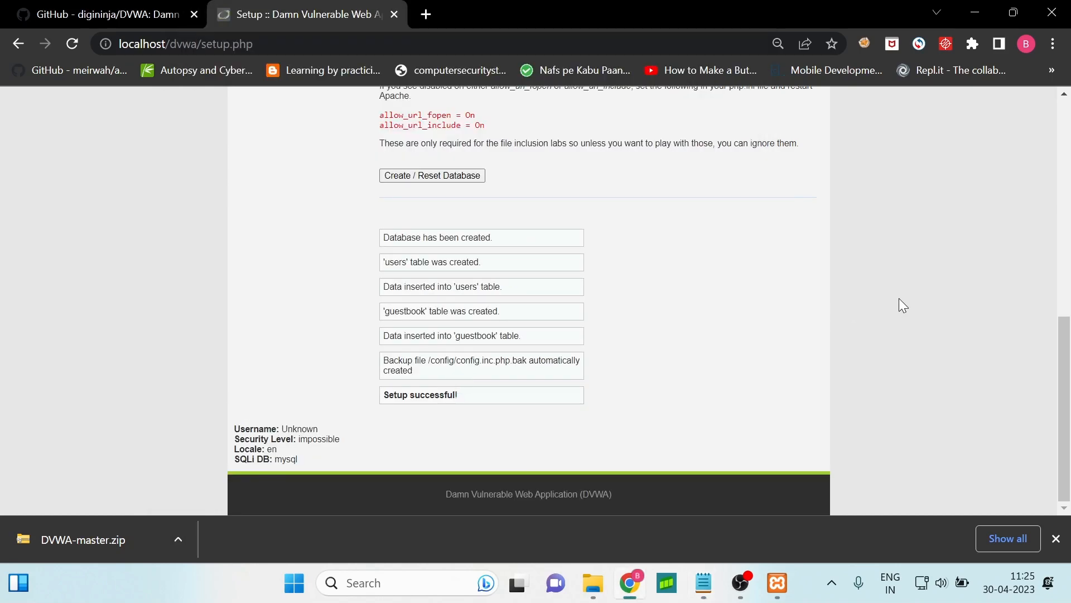
# Open the DVWA login page at localhost/dvwa/login.php.
pyautogui.scroll(15, 751, 278)
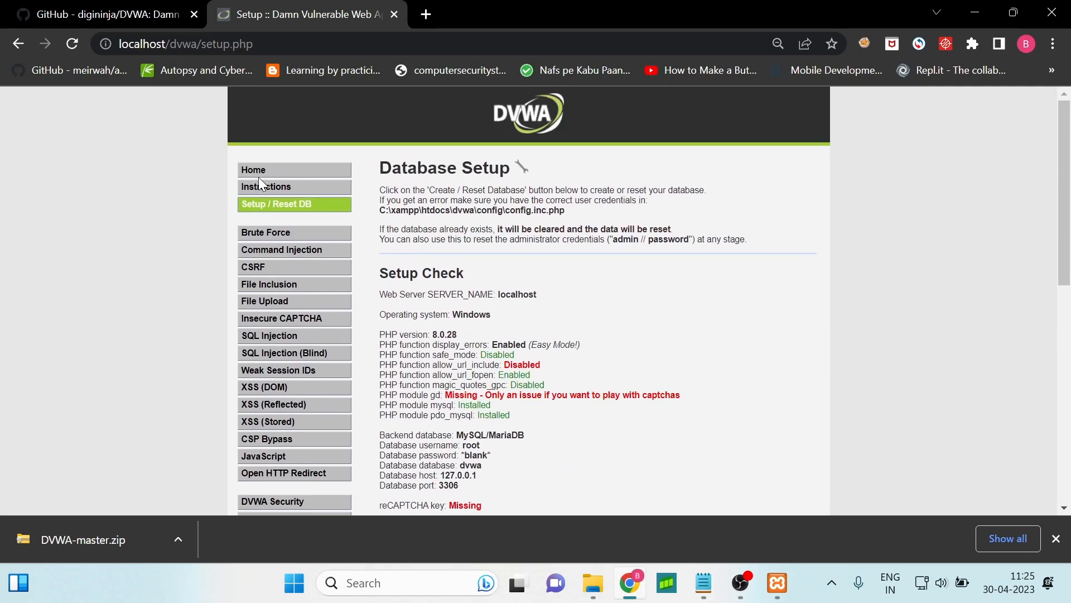
pyautogui.moveTo(201, 43); pyautogui.dragTo(254, 43)
pyautogui.write('login')
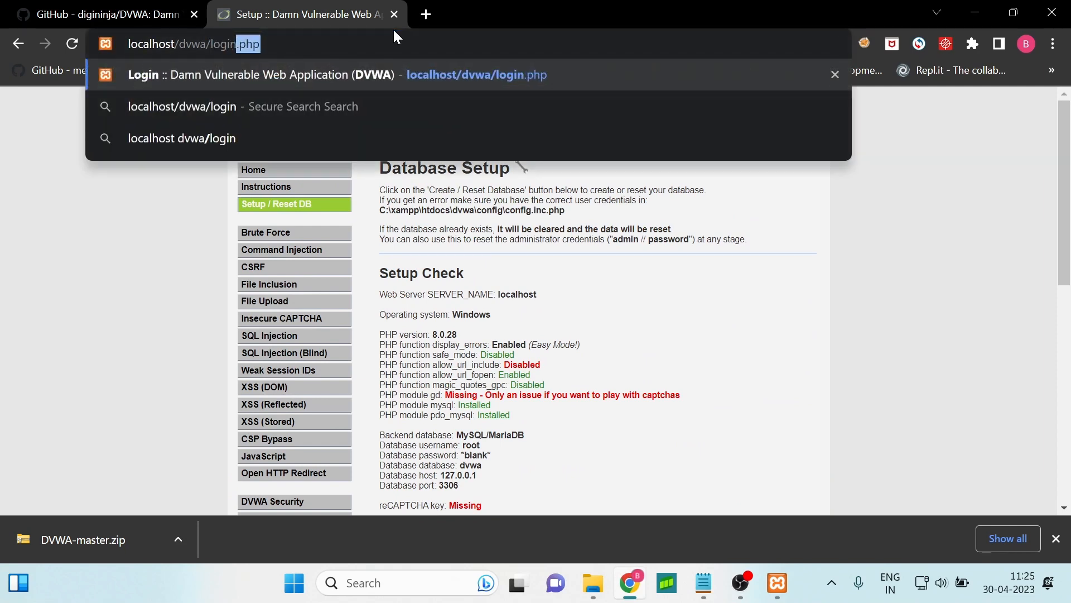
pyautogui.press('Return')
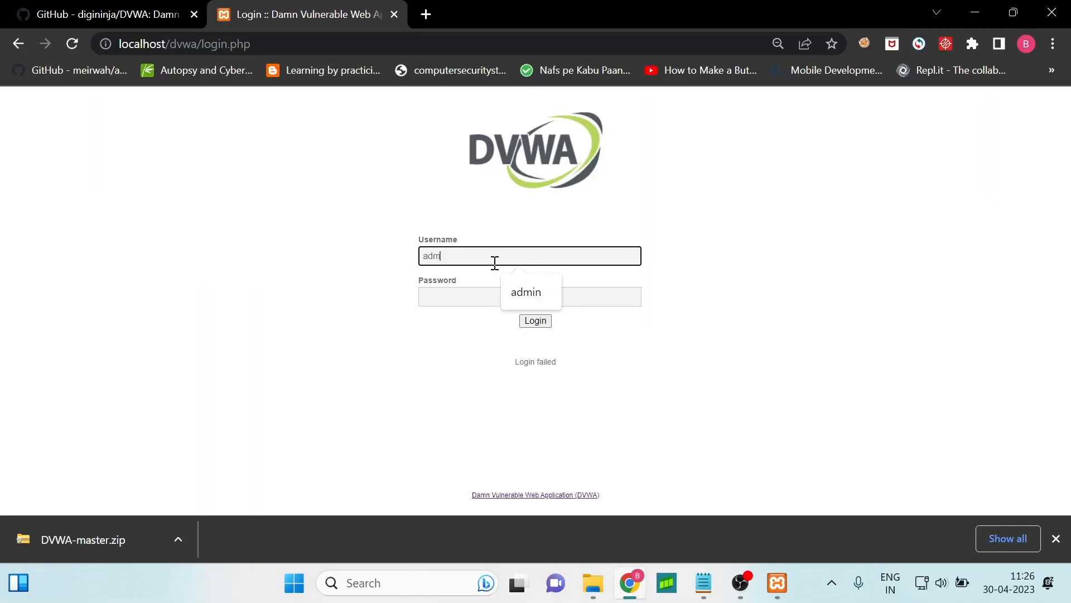
# Log in to DVWA as admin with the account password, dismiss the password-change warning, and check the login status on the welcome page.
pyautogui.press('Tab')
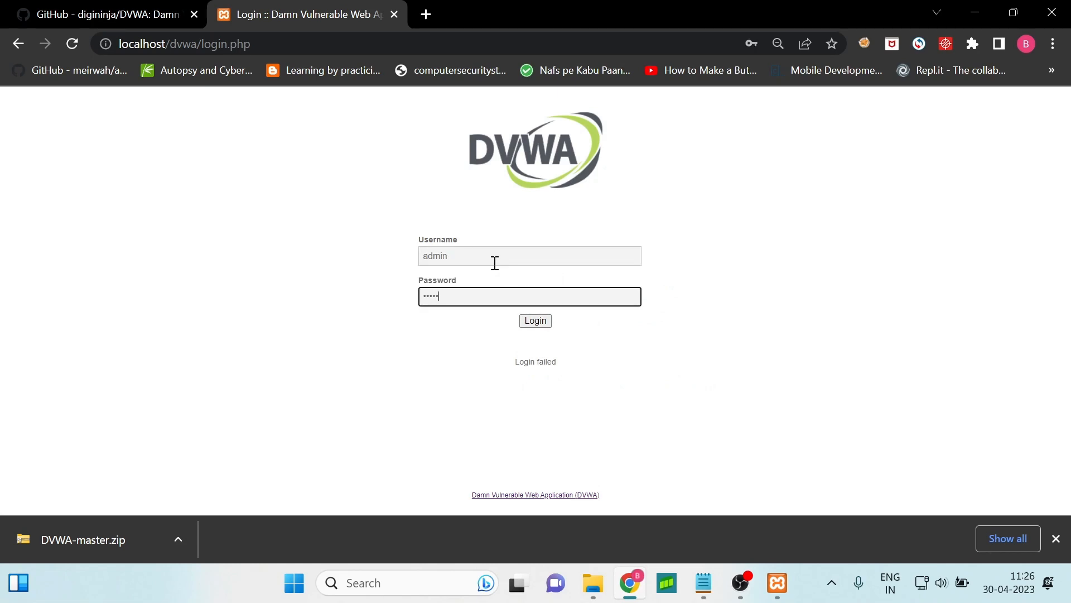
pyautogui.write('passwor')
pyautogui.press('Return')
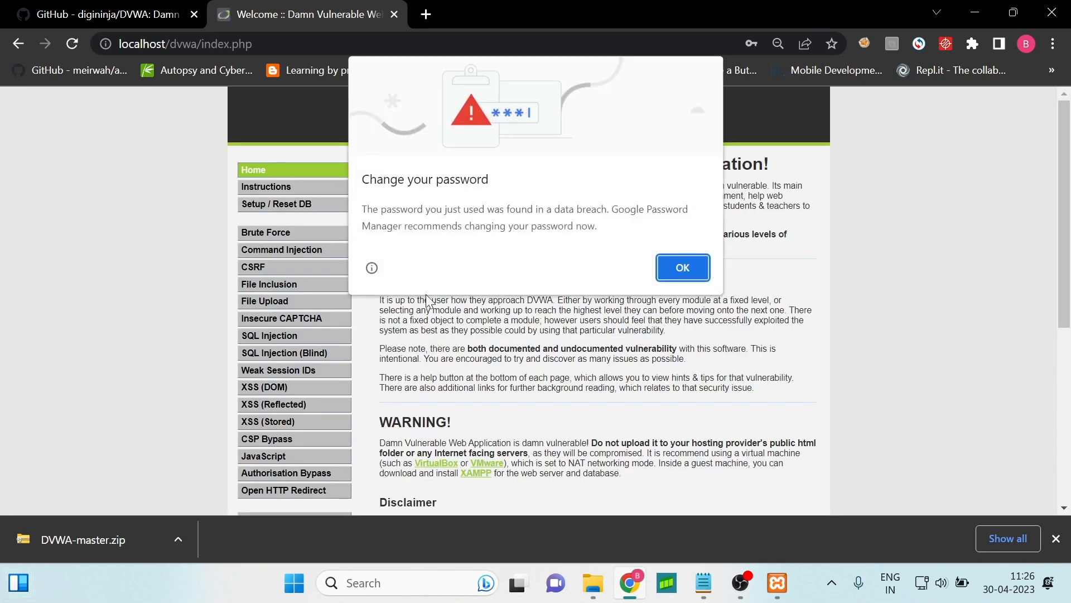
pyautogui.click(673, 264)
pyautogui.scroll(-1, 568, 270)
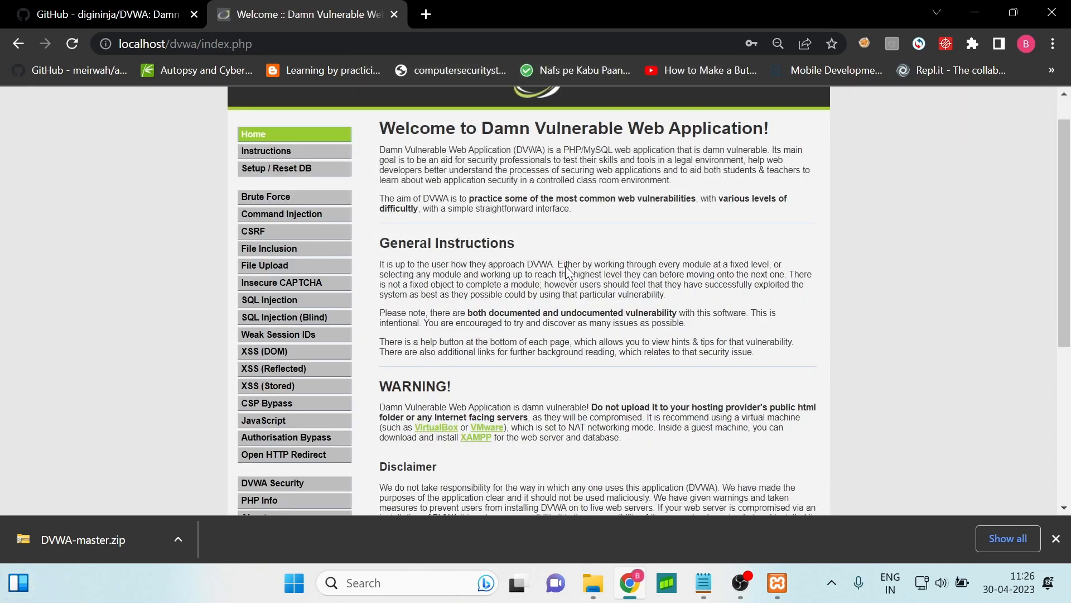
pyautogui.scroll(-5, 567, 272)
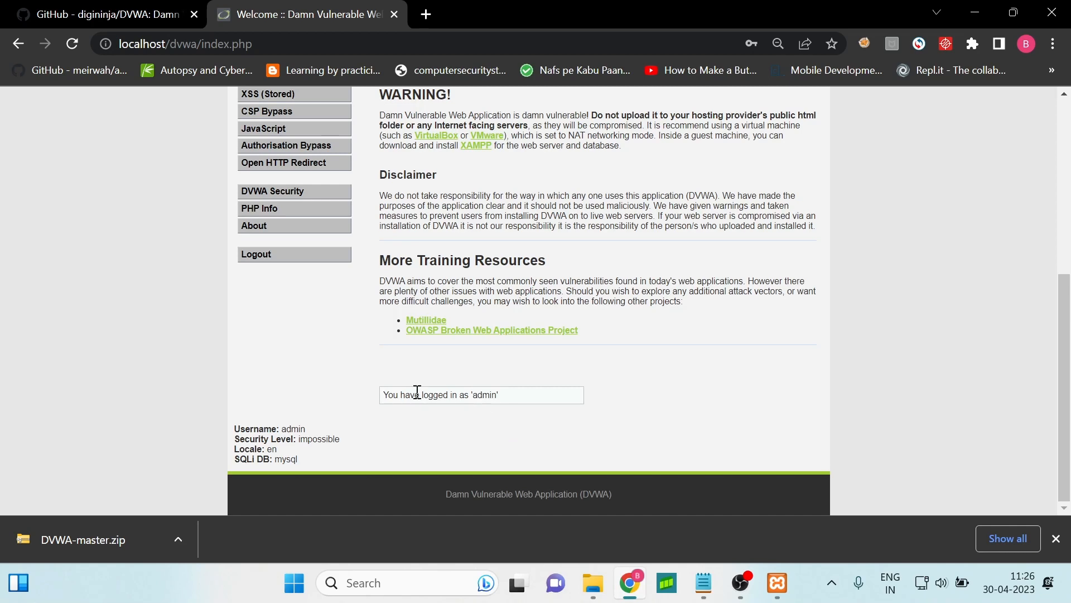
pyautogui.moveTo(386, 397); pyautogui.dragTo(529, 396)
pyautogui.scroll(6, 656, 340)
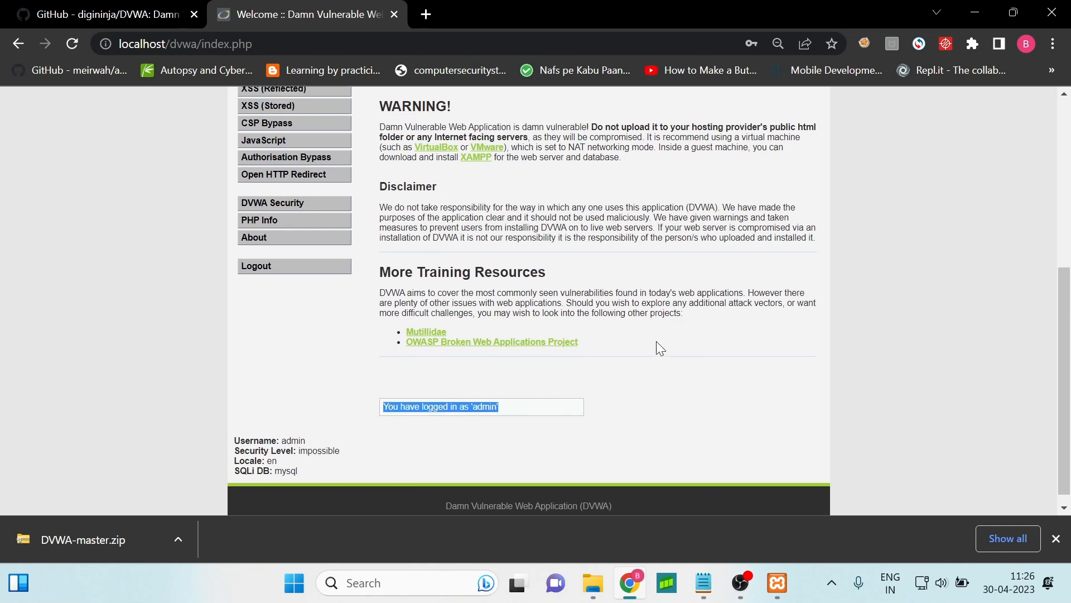